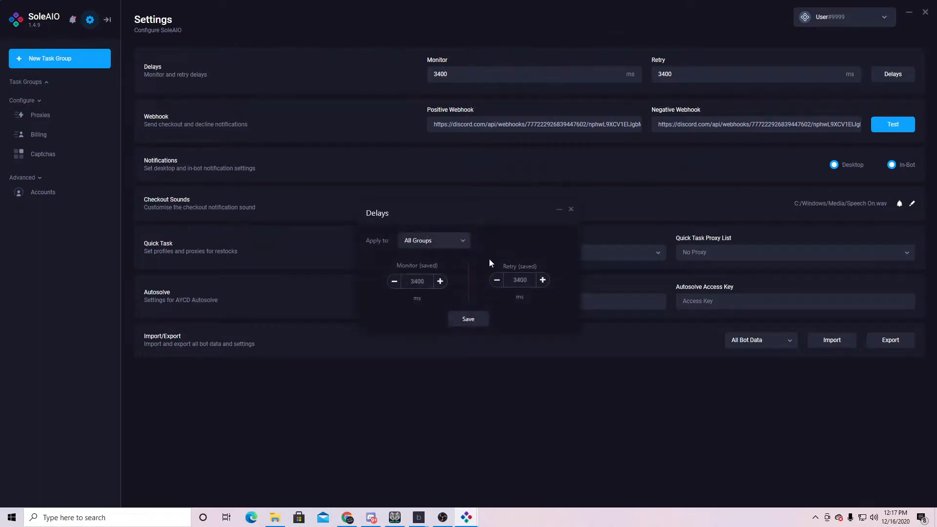
- Confirm the Kith group's monitor delay stays at 3400 ms, then go to Settings
click(45, 83)
click(51, 96)
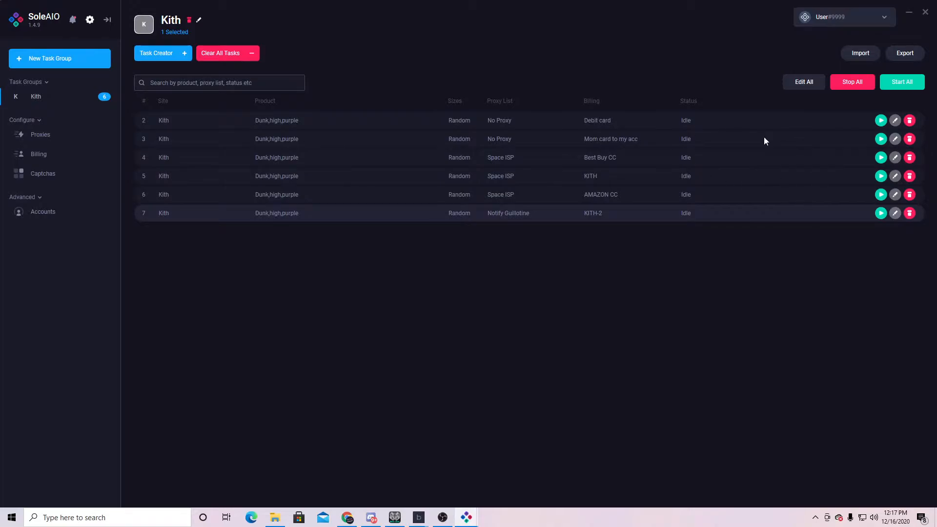
key(alt+d)
double_click(417, 282)
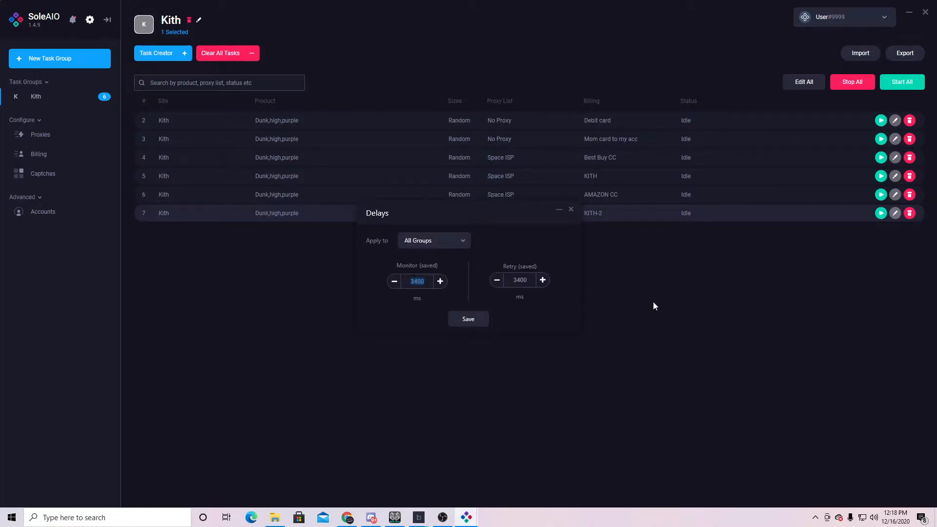
click(572, 211)
click(90, 20)
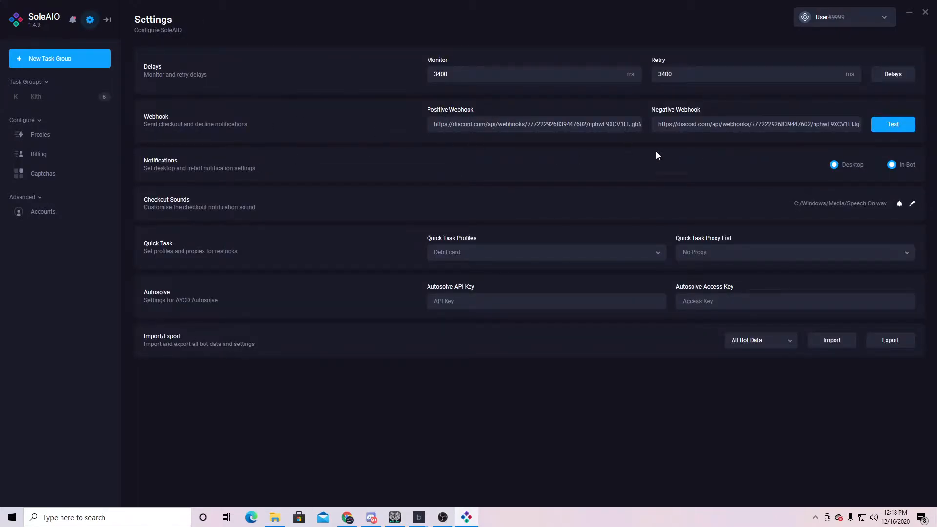
click(891, 124)
click(497, 259)
- Open the Kith task group and review its group actions menu
click(72, 96)
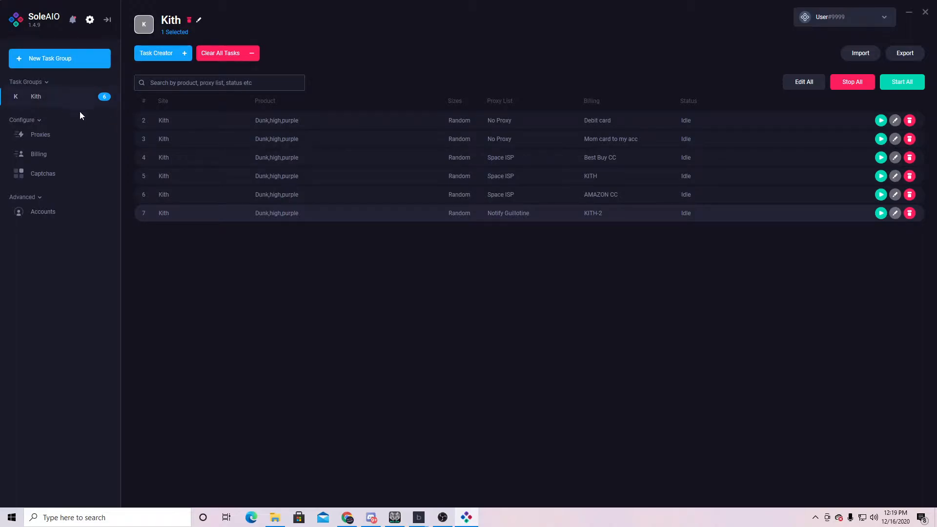
right_click(49, 105)
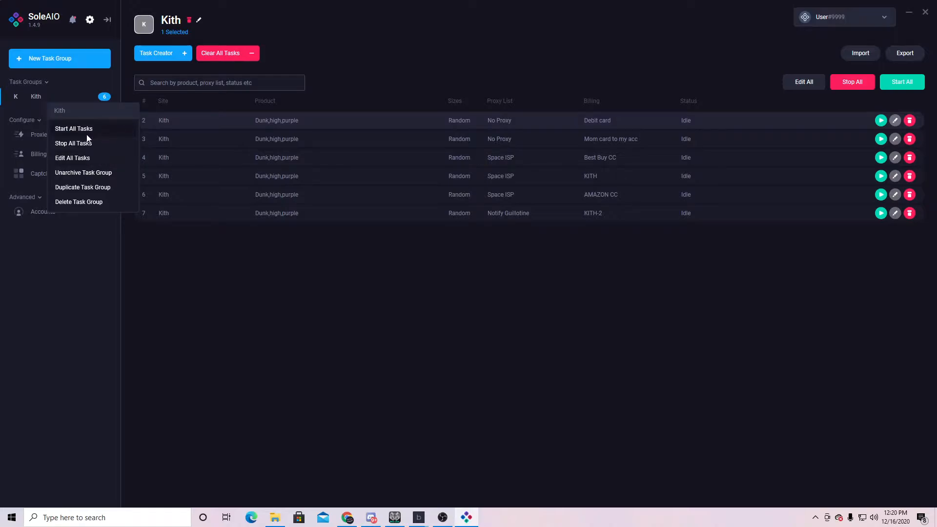
click(101, 174)
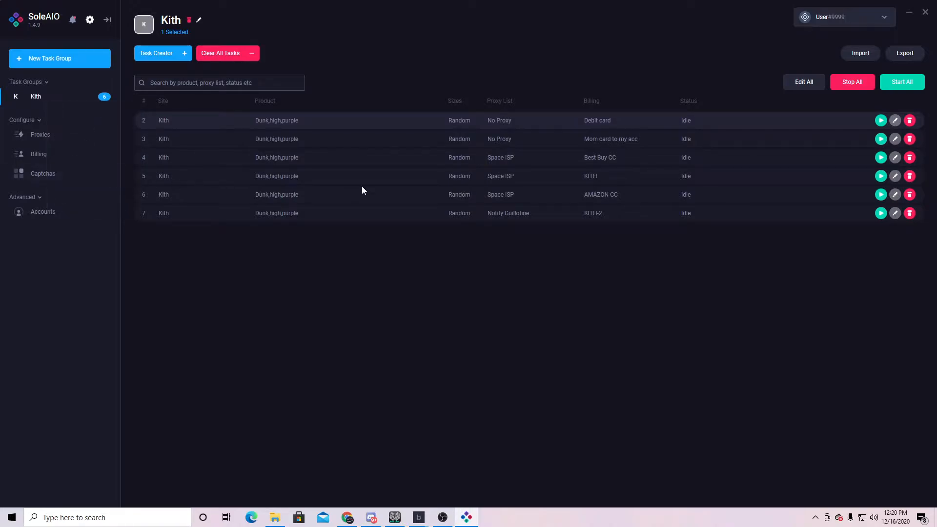
right_click(55, 101)
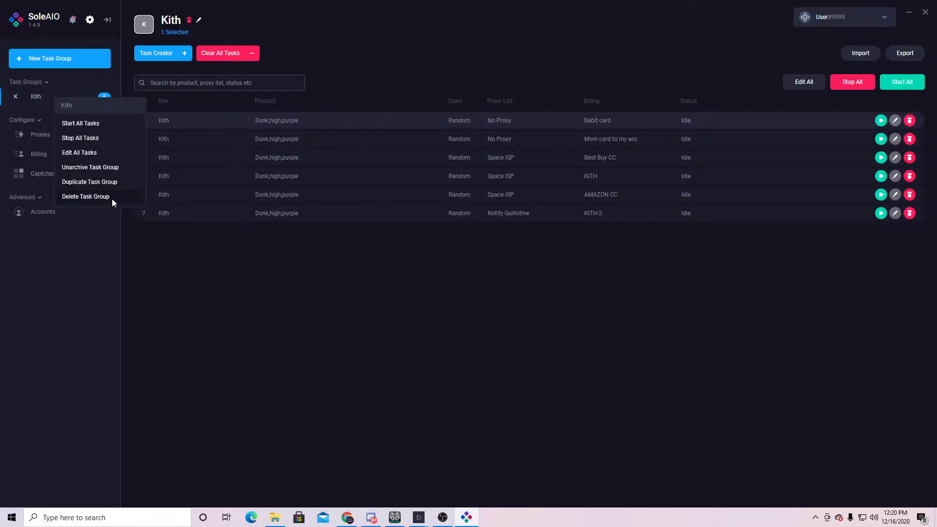
- Select the Dunk,high,purple tasks and view the actions for all six Kith tasks
click(383, 147)
click(333, 122)
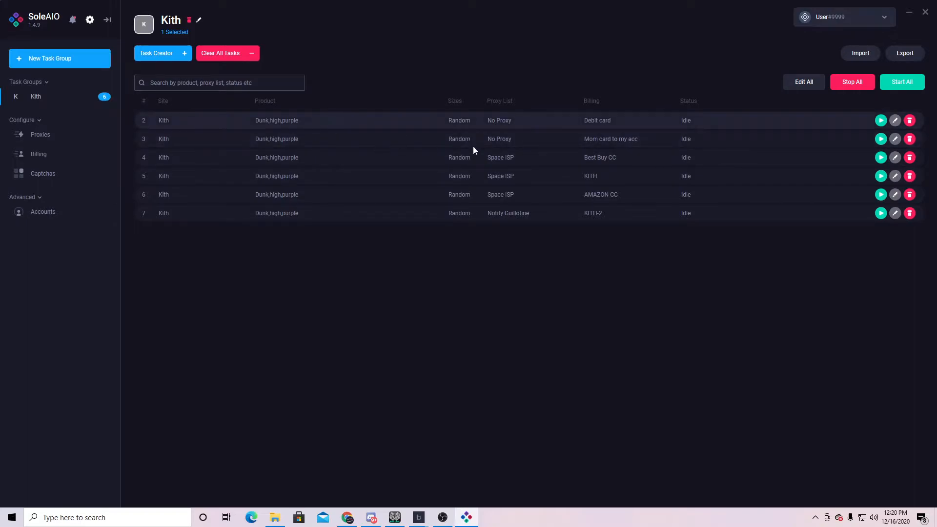
triple_click(335, 124)
shift+click(345, 214)
right_click(344, 157)
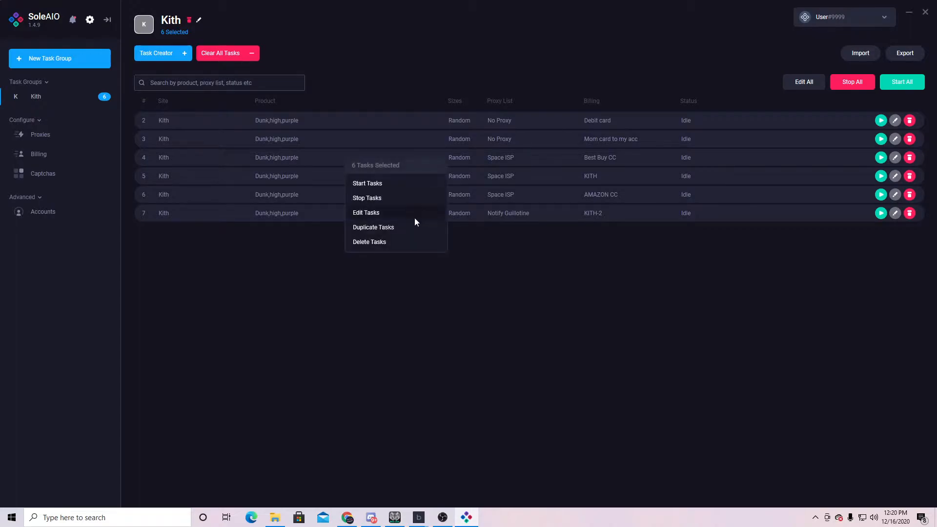
click(335, 123)
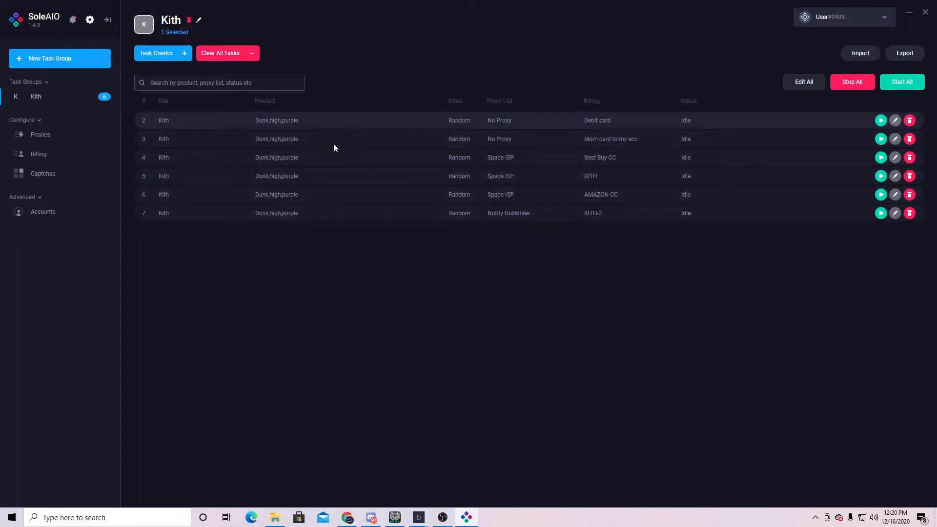
- Narrow the selection to tasks 2 through 4 and hide the side navigation
ctrl+click(364, 214)
ctrl+click(342, 197)
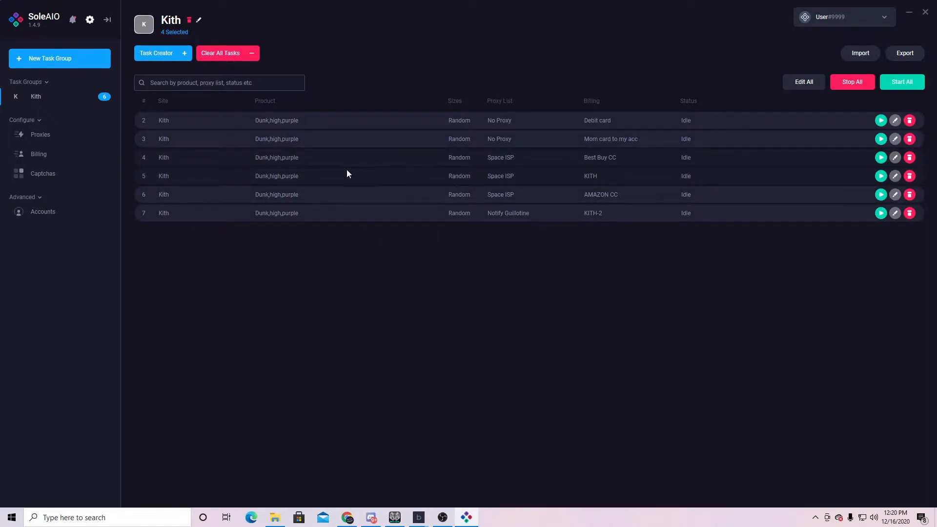
click(338, 120)
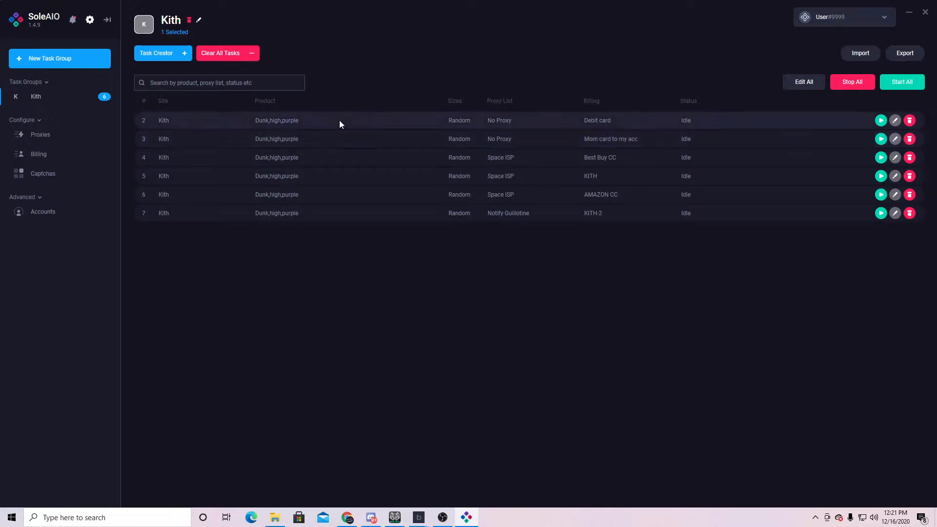
shift+click(335, 153)
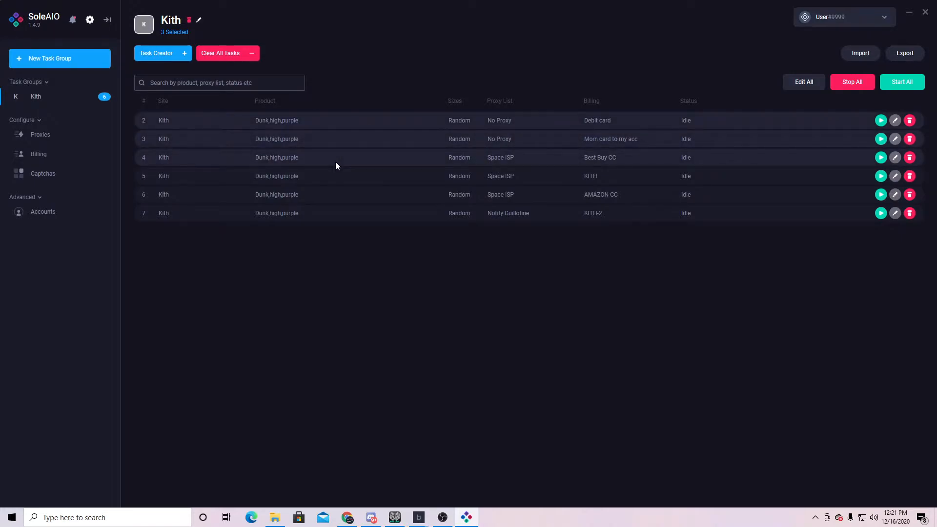
click(108, 22)
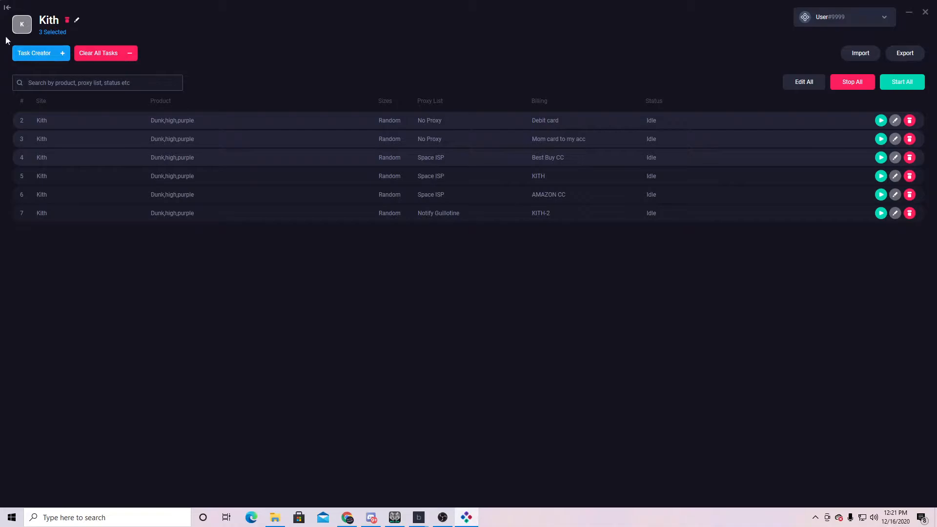
- Restore the sidebar and open then cancel the Task Editor for the selected tasks and task 6
click(7, 7)
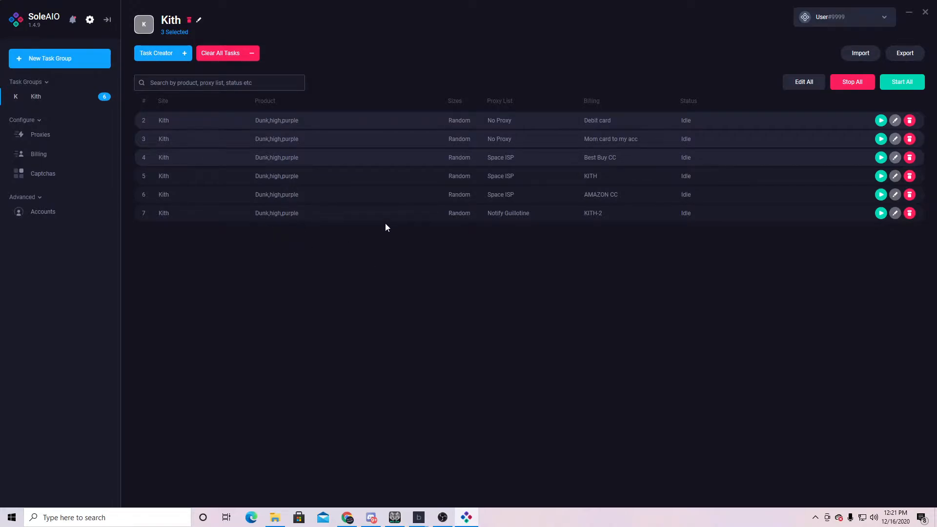
key(ctrl+e)
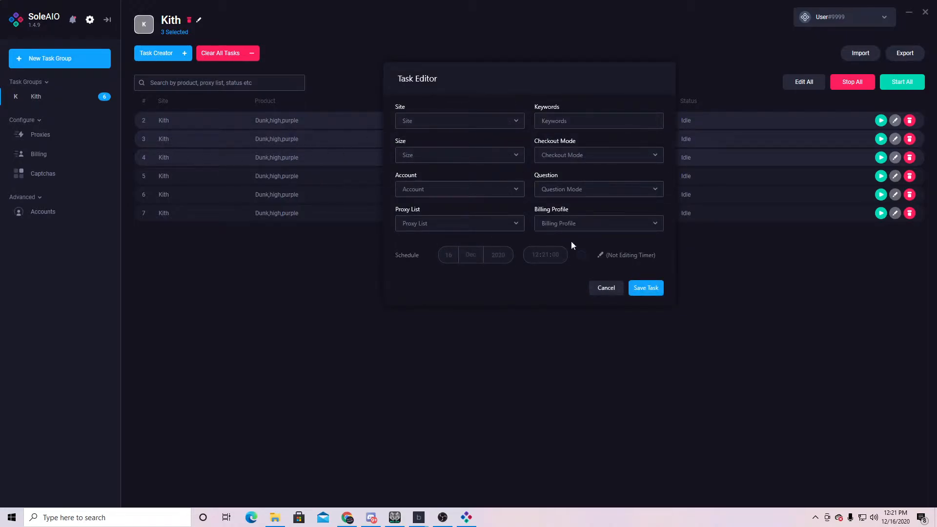
click(610, 288)
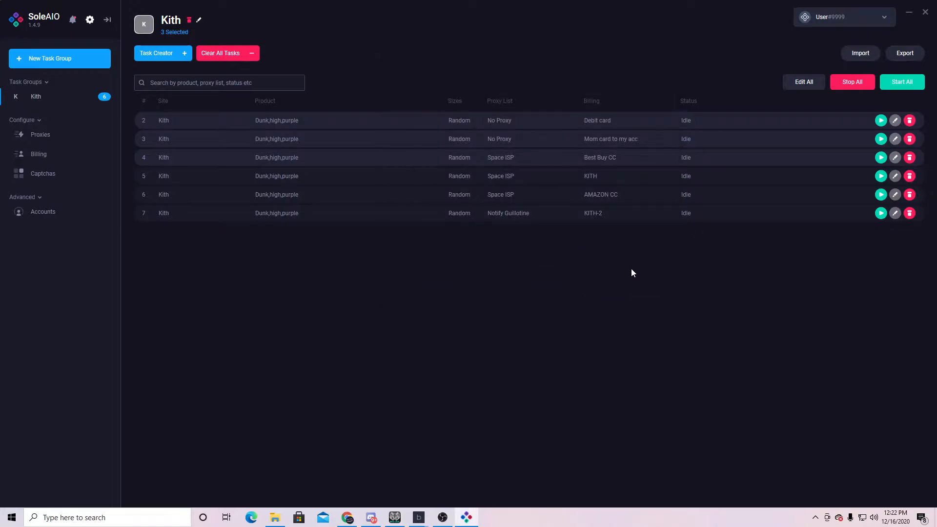
click(499, 202)
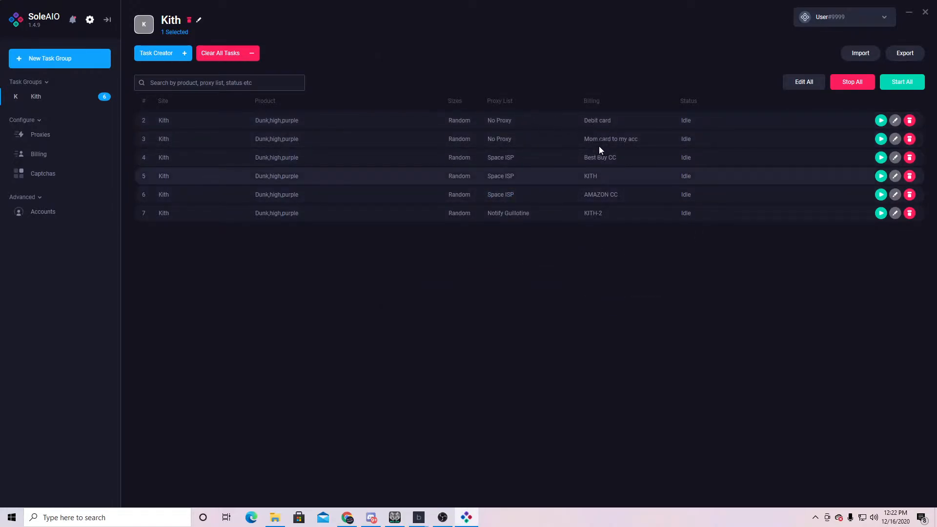
right_click(456, 143)
click(609, 288)
- Open and cancel editing of tasks 2–7, then move the 3400 ms Delays window to the top
drag(559, 126, 595, 217)
right_click(596, 218)
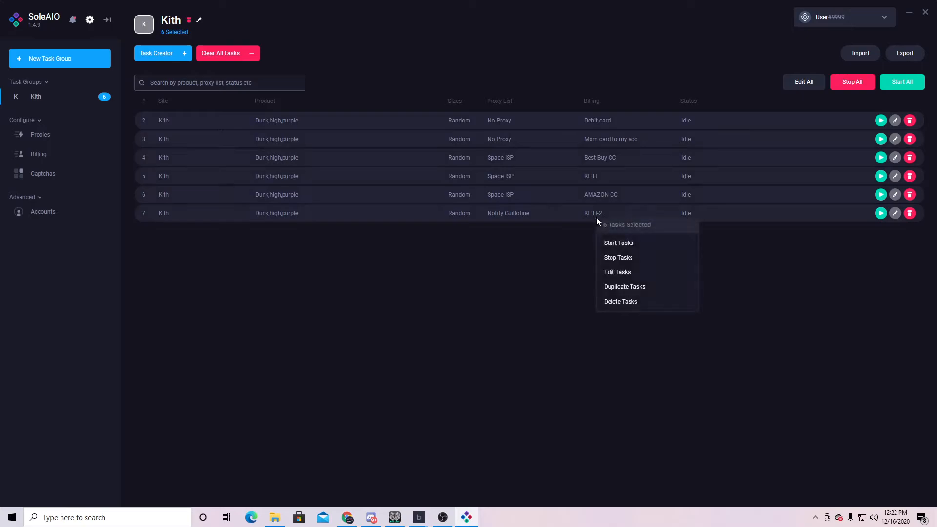
click(633, 271)
click(605, 288)
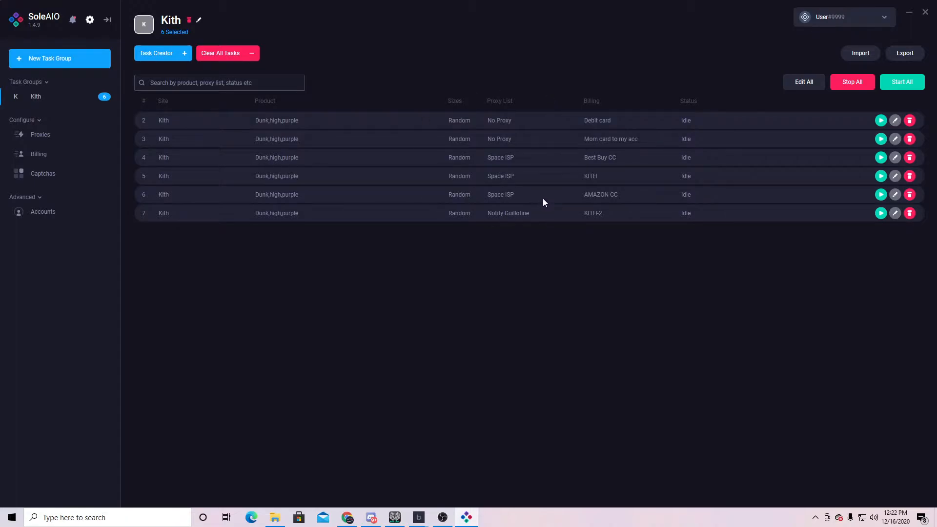
drag(500, 218, 698, 26)
double_click(610, 94)
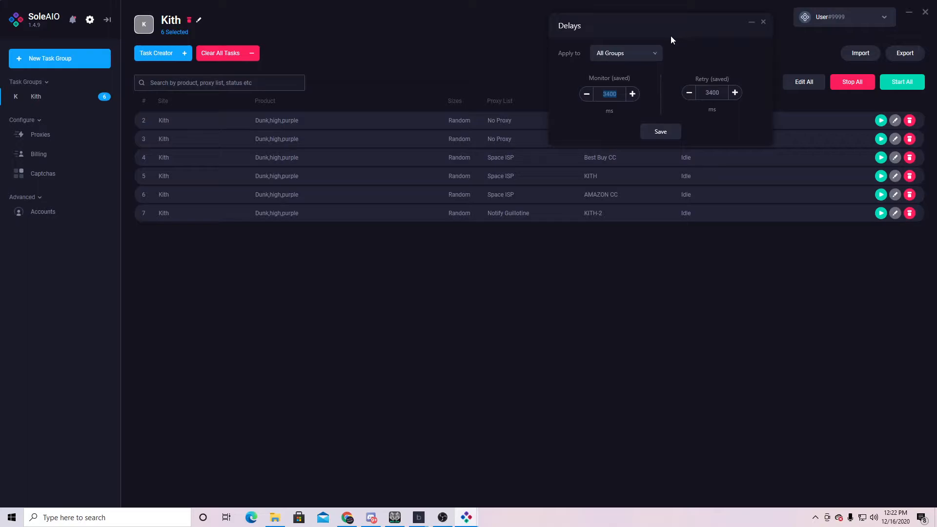
- Close the Delays window and capture a screenshot of the app
drag(666, 27, 615, 32)
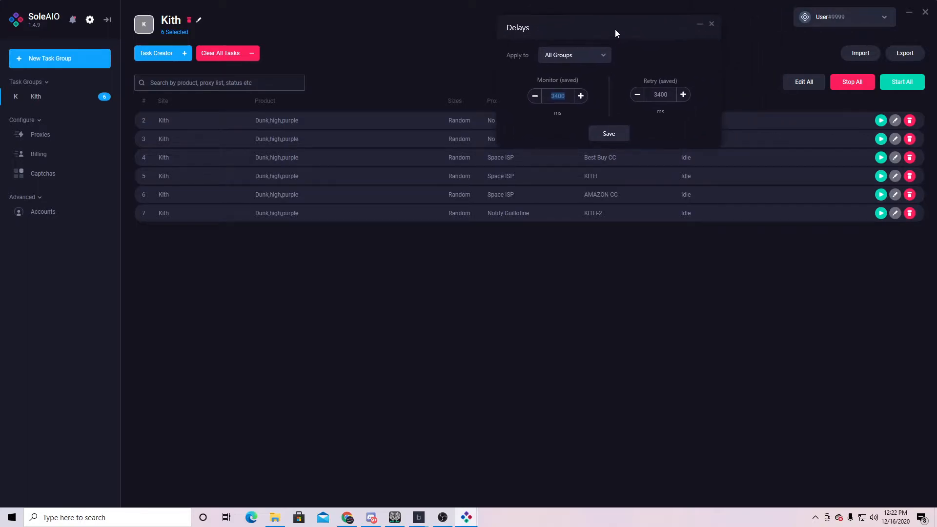
click(710, 27)
key(ctrl+s)
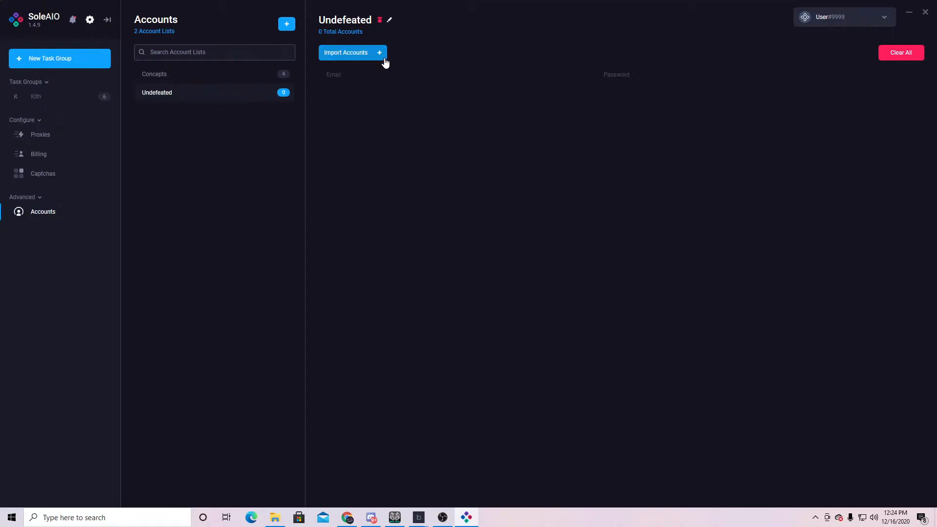
- Start an account import into Undefeated, entering an email:password line and beginning a second line
click(348, 56)
click(418, 182)
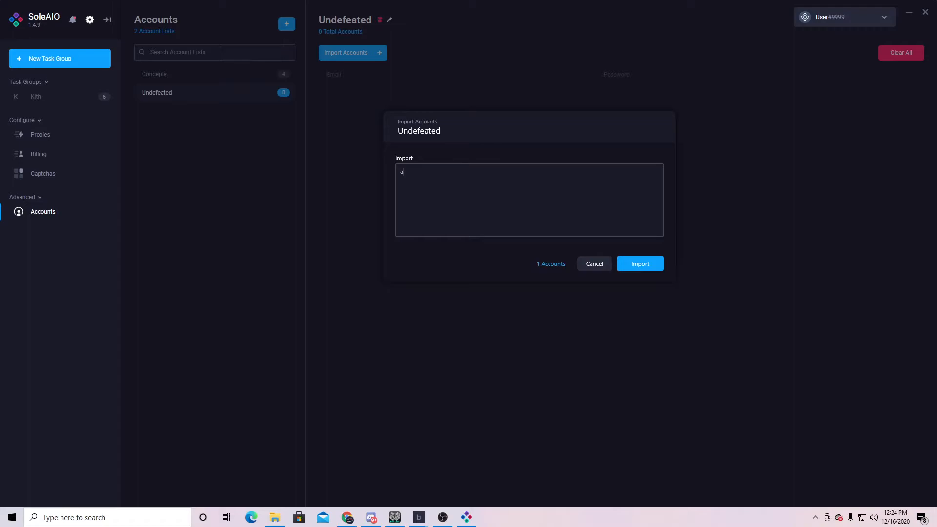
key(Return)
text(sf)
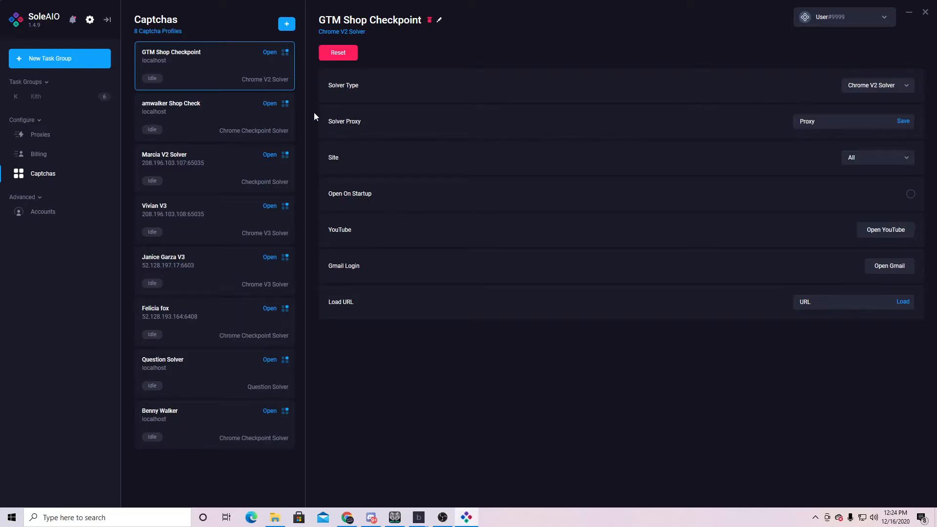
- Review solver types for GTM Shop Checkpoint and amwalker Shop Check, leaving both unchanged
click(868, 87)
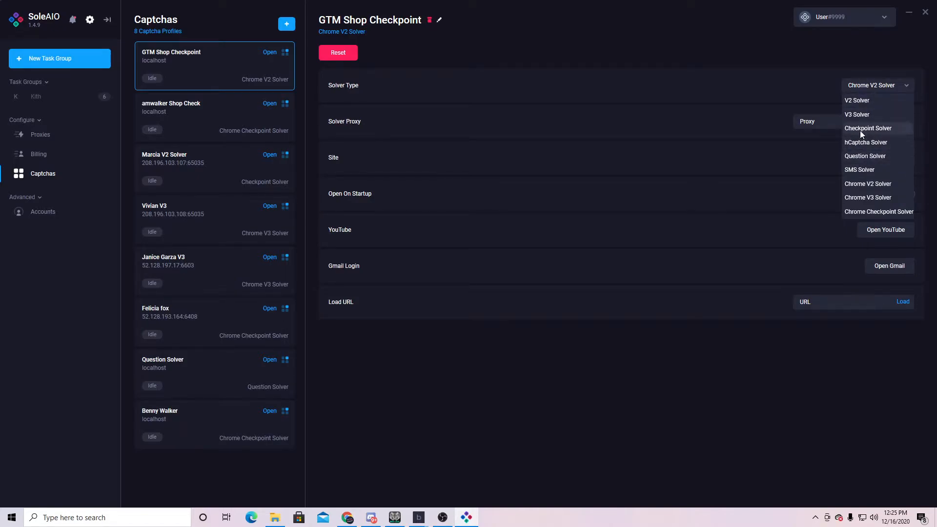
click(863, 185)
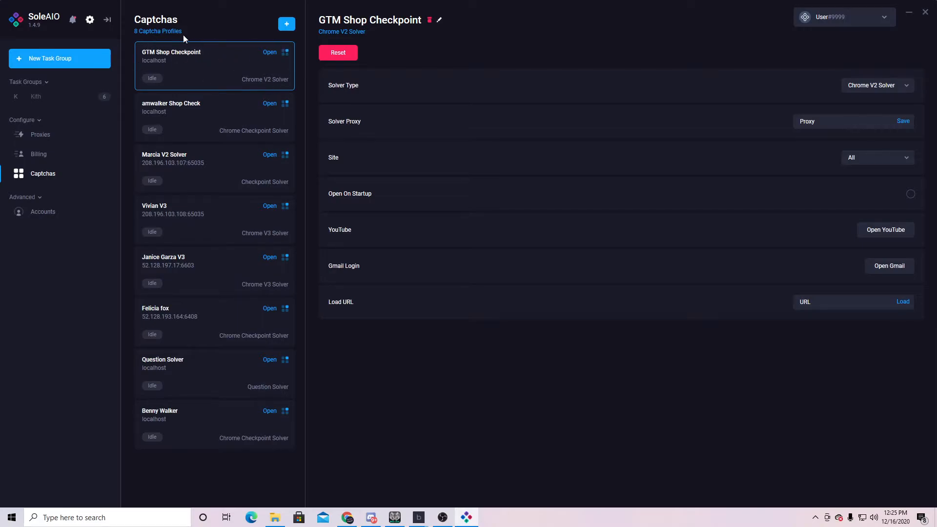
click(185, 130)
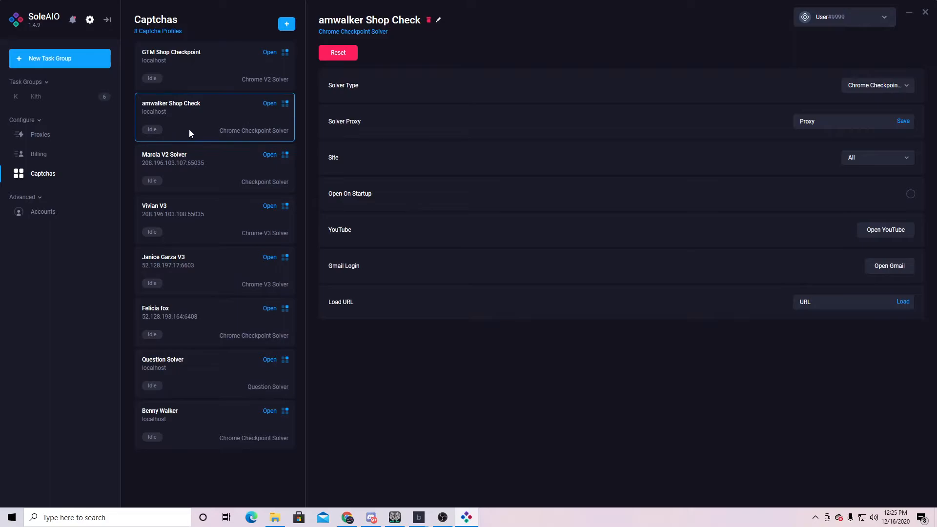
click(884, 88)
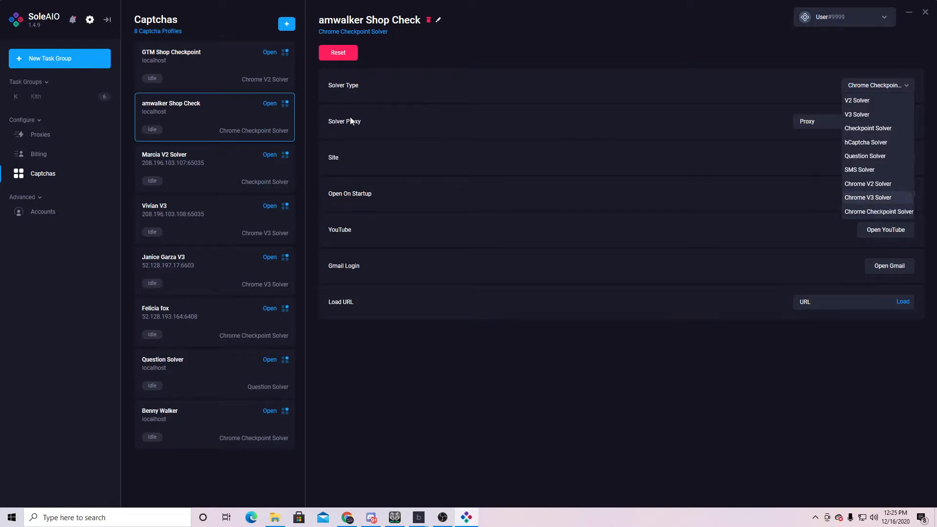
click(218, 119)
- Switch between captcha profiles, then show the Marcia V2 Solver profile's solver type list
click(224, 70)
click(233, 116)
click(242, 76)
click(257, 119)
click(248, 85)
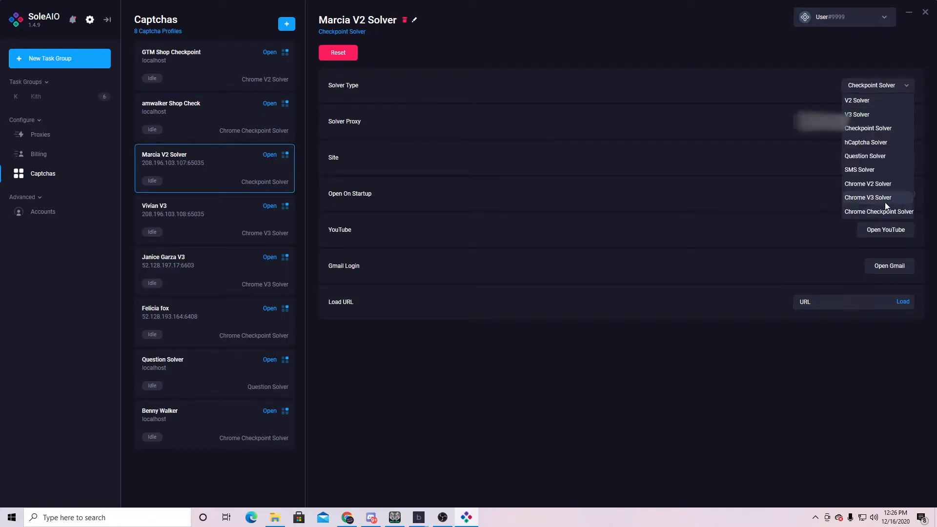
- Set Marcia V2 Solver's solver type to Chrome V3 Solver and view the Vivian V3 profile
click(876, 198)
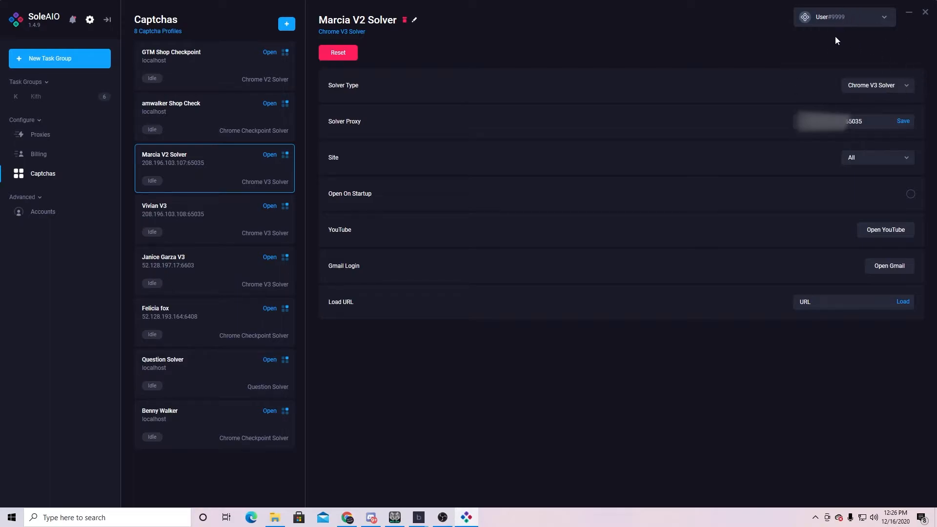
click(881, 93)
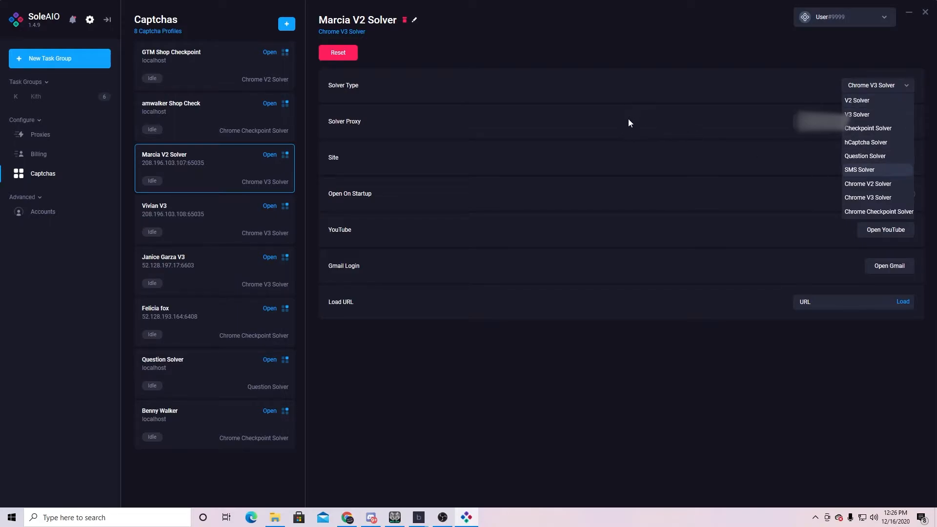
click(225, 218)
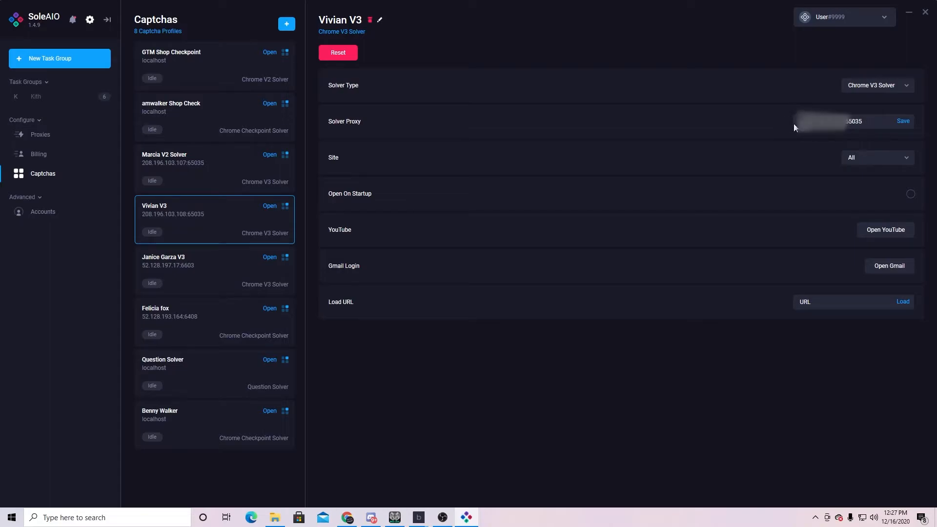
- Check the Vivian V3 profile's site list, leaving it set to All
click(872, 162)
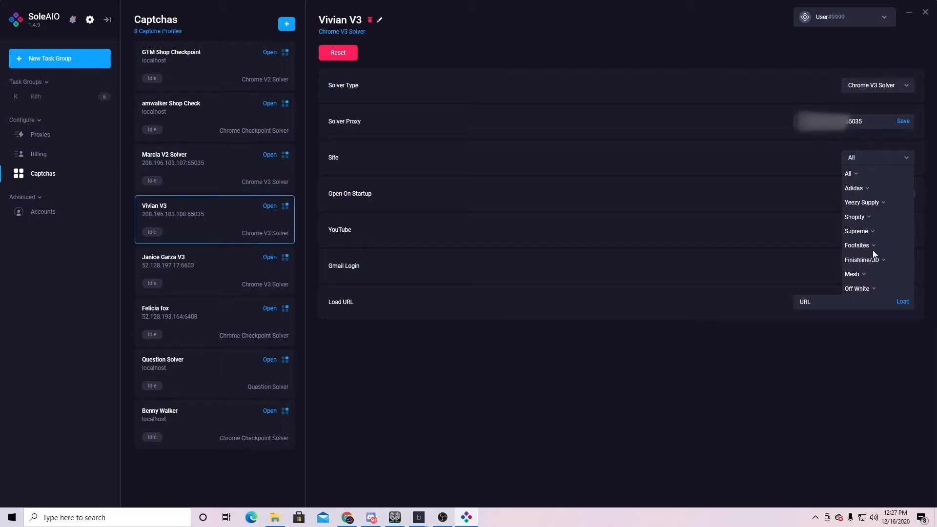
click(806, 158)
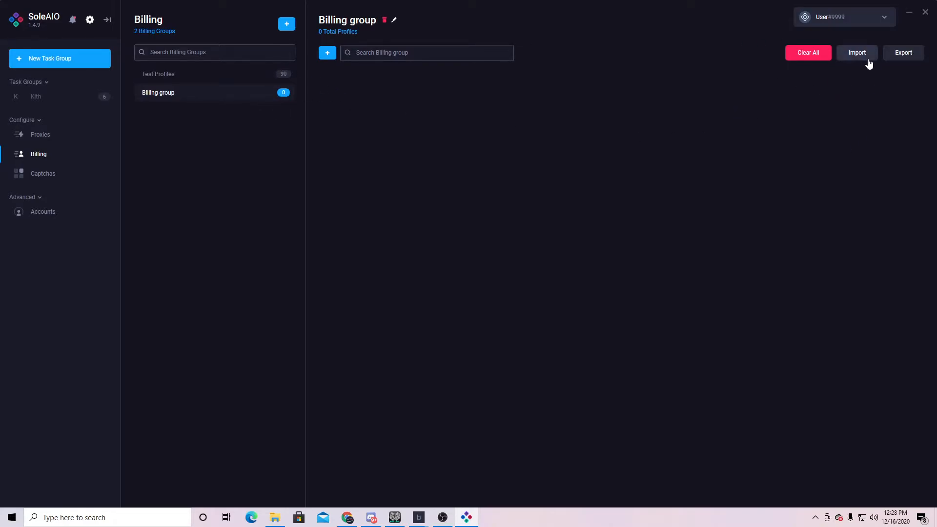
- Start a new billing profile and view its Shipping section
click(337, 54)
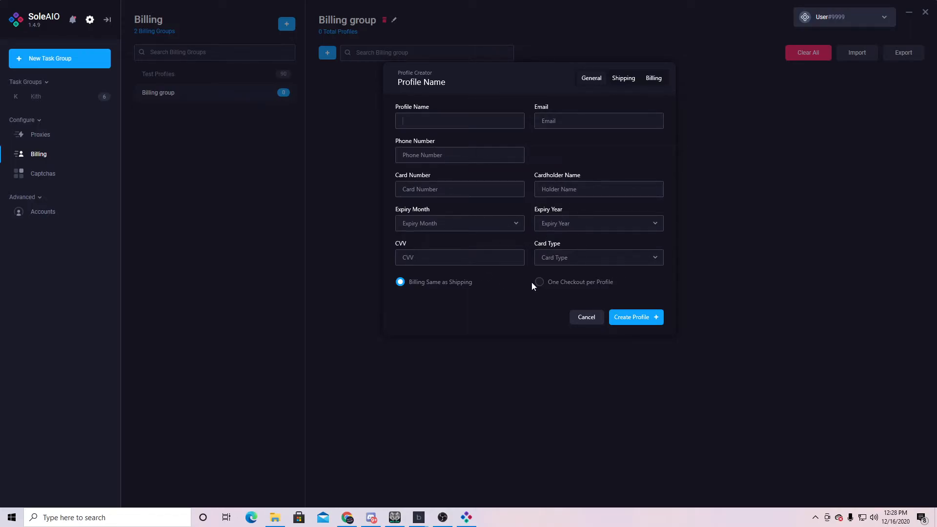
click(621, 79)
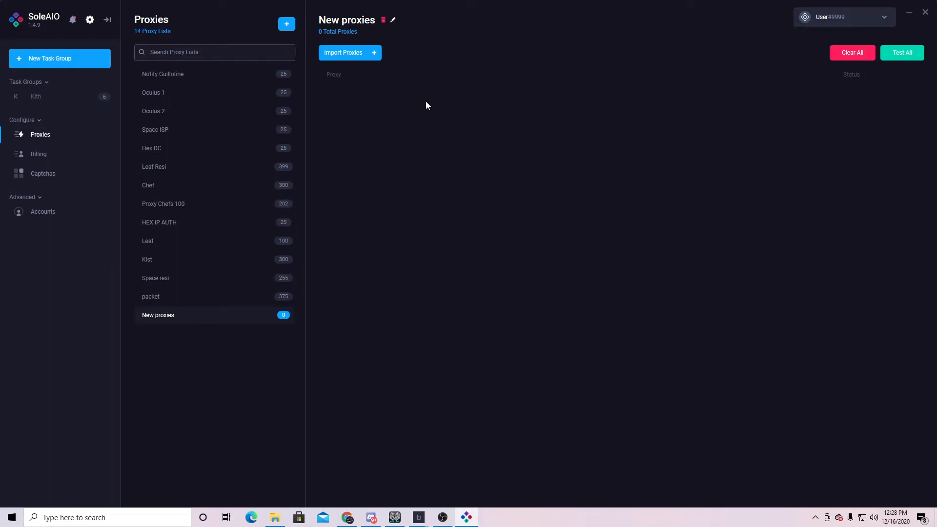
- Open the Import Proxies form for the New proxies list
click(360, 55)
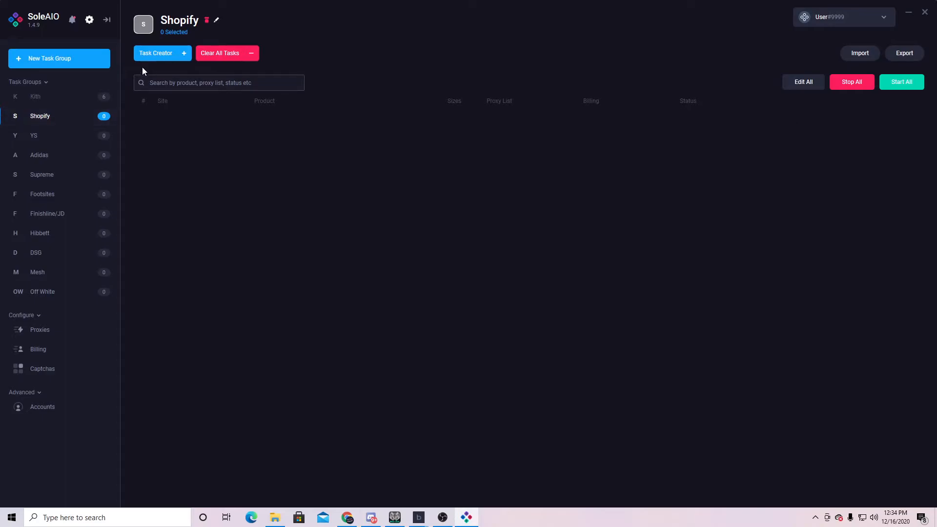
- Open the Shopify Task Creator, filter the Site list with 'cus', and set Size to Random
click(171, 61)
click(457, 121)
scroll(457, 161, down, 3)
scroll(453, 176, up, 5)
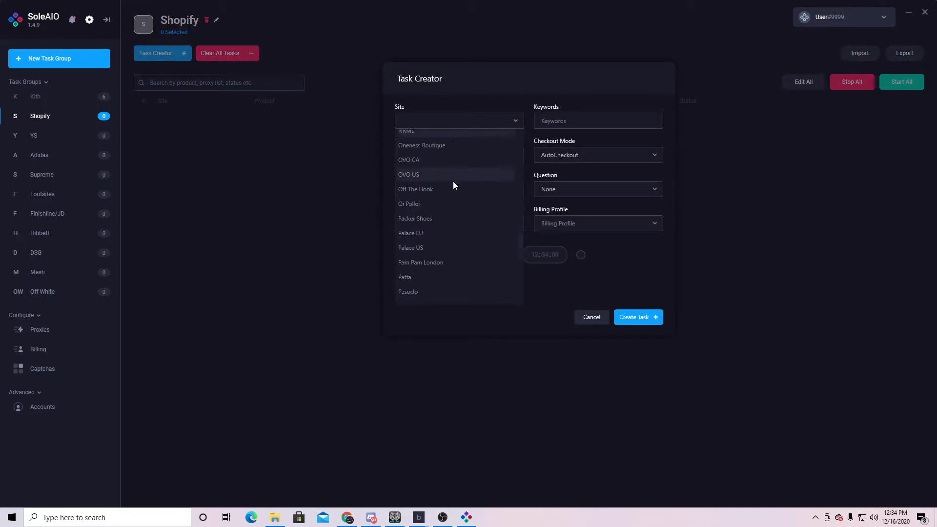
click(459, 125)
text(cus)
click(582, 98)
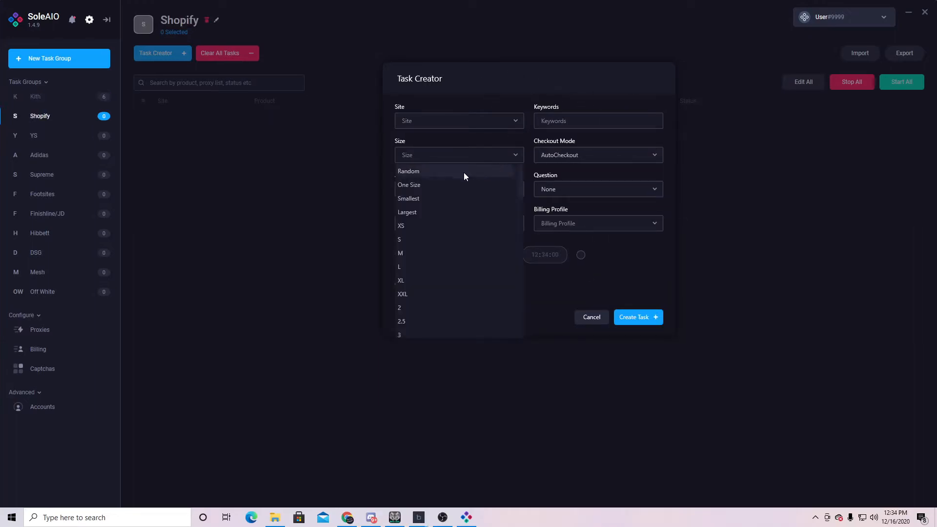
click(430, 172)
click(581, 152)
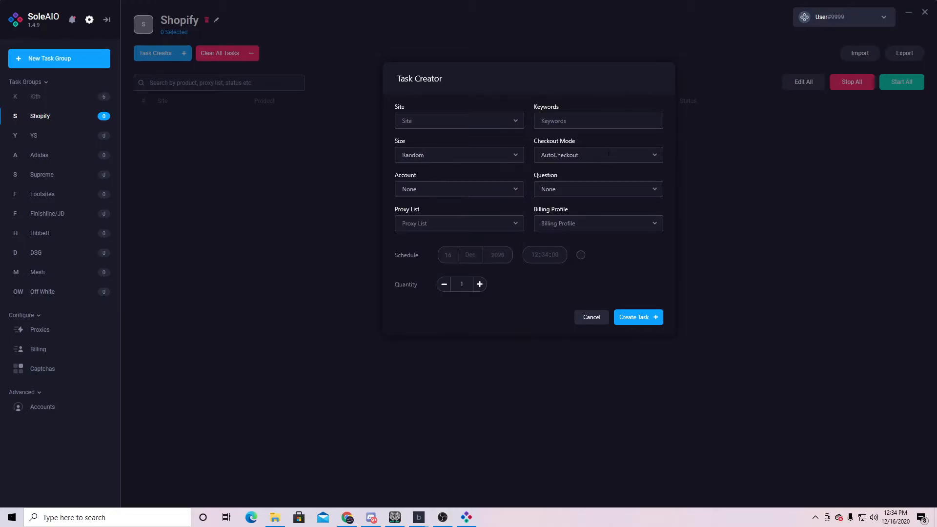
click(588, 156)
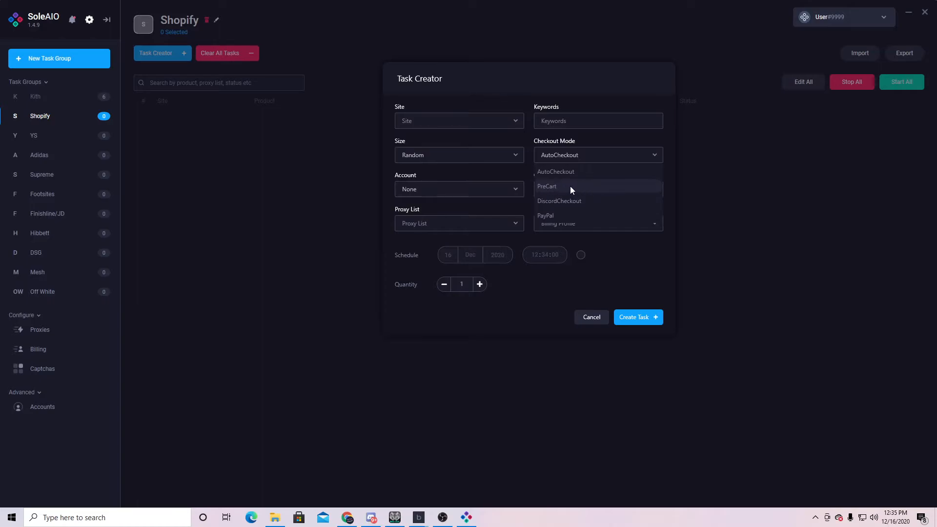
click(435, 189)
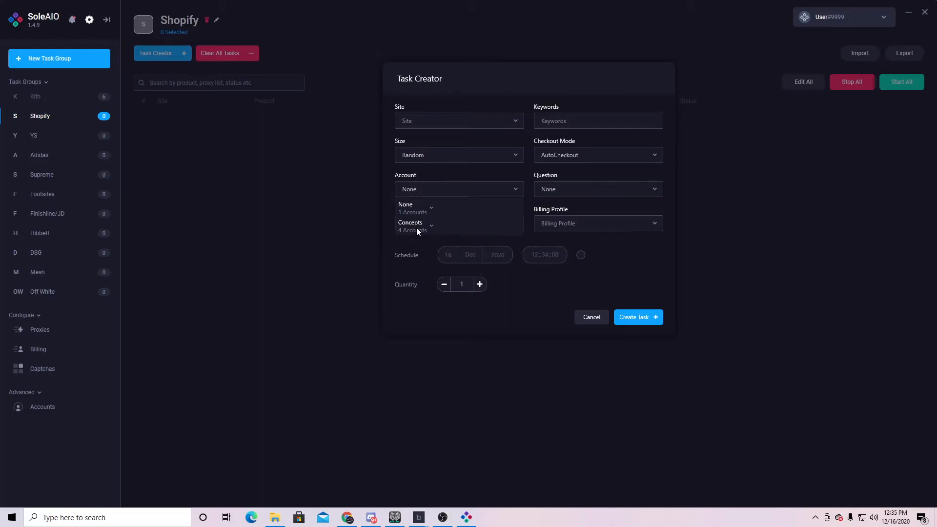
click(576, 189)
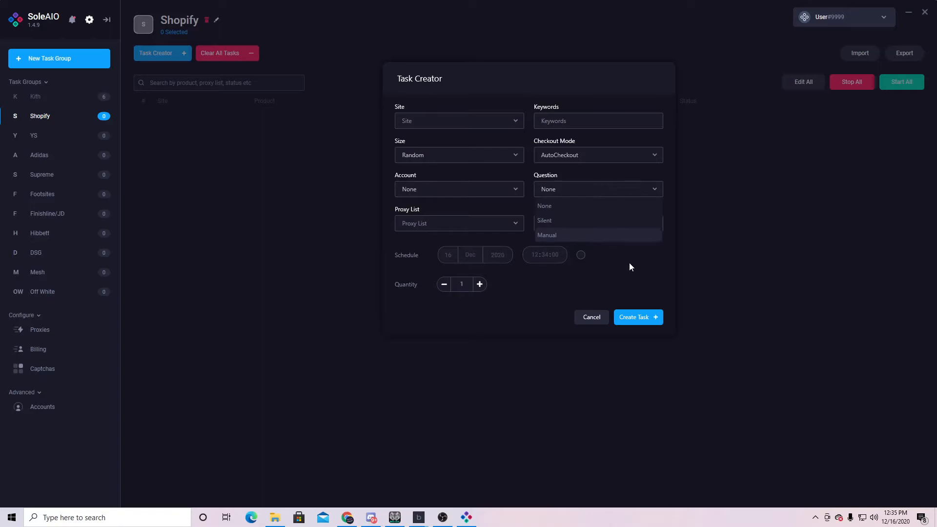
click(564, 210)
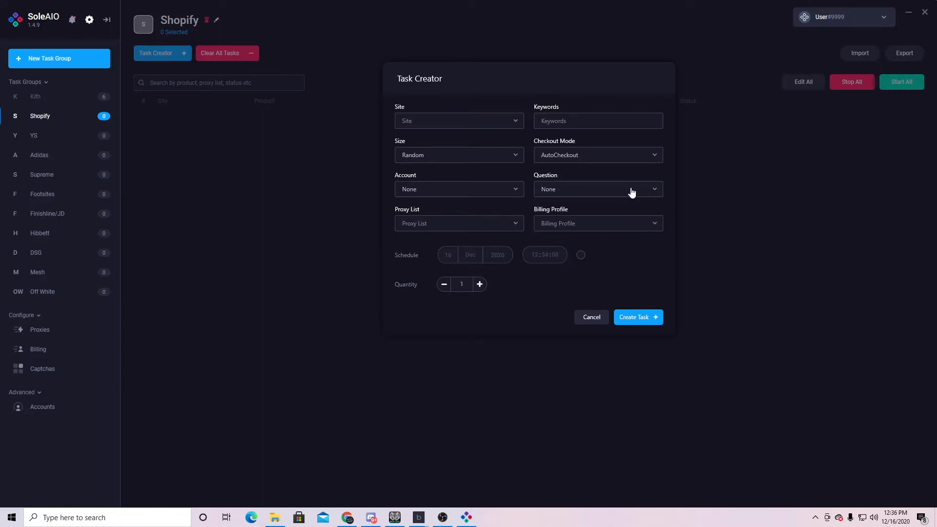
click(620, 190)
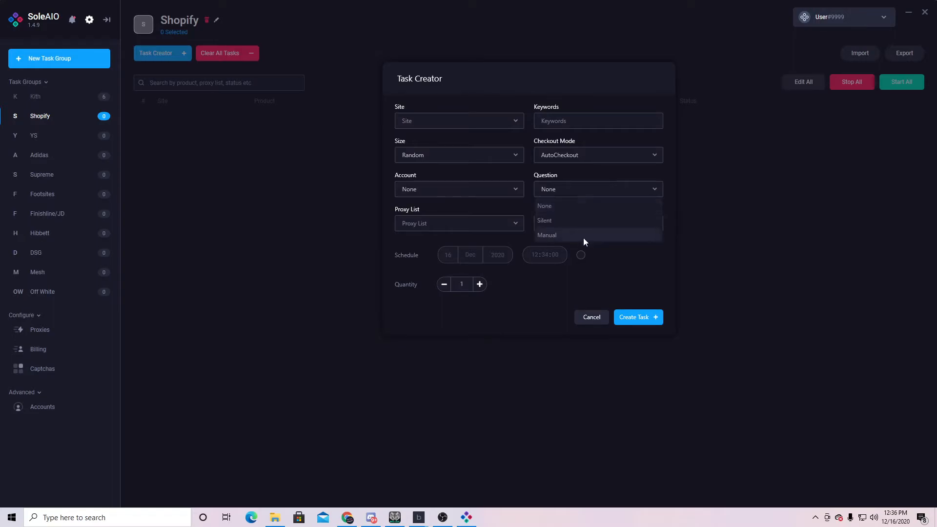
click(584, 236)
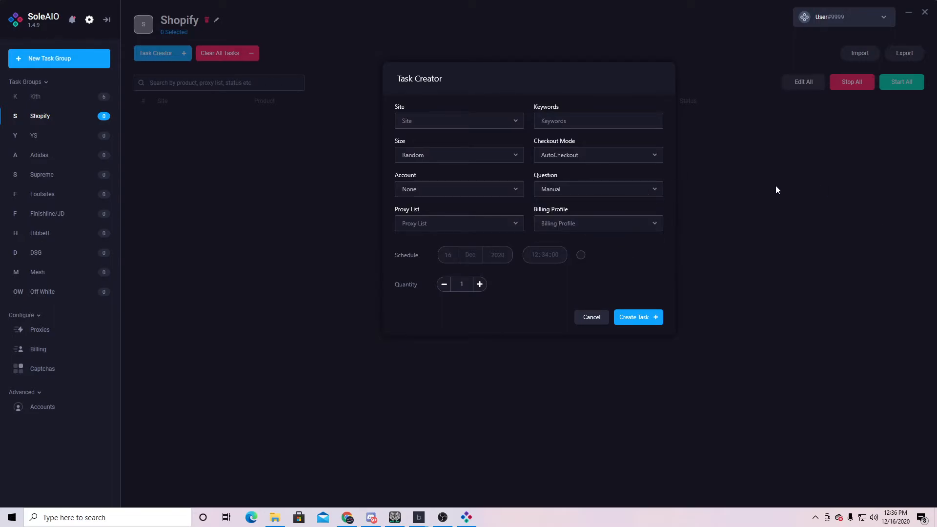
click(659, 194)
click(613, 205)
- Set the task's Proxy List to No Proxy
click(520, 223)
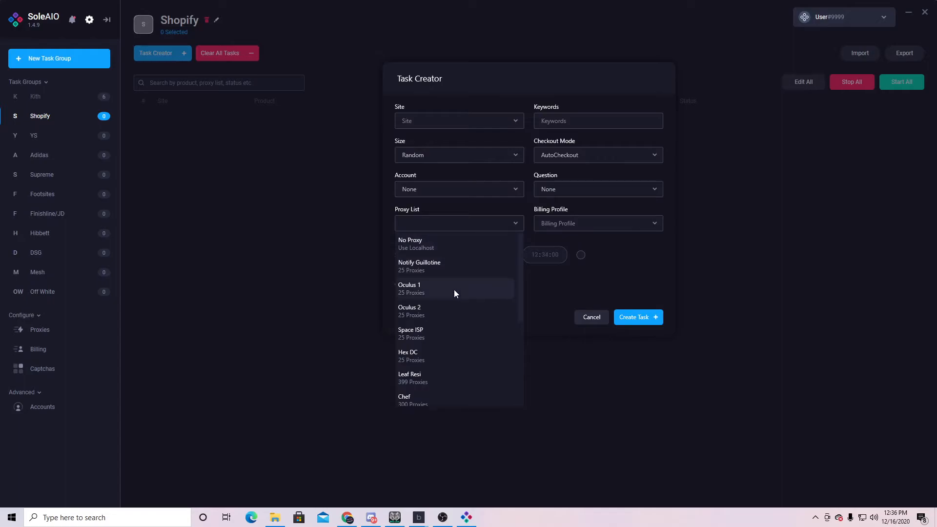
scroll(451, 342, down, 3)
scroll(459, 303, up, 3)
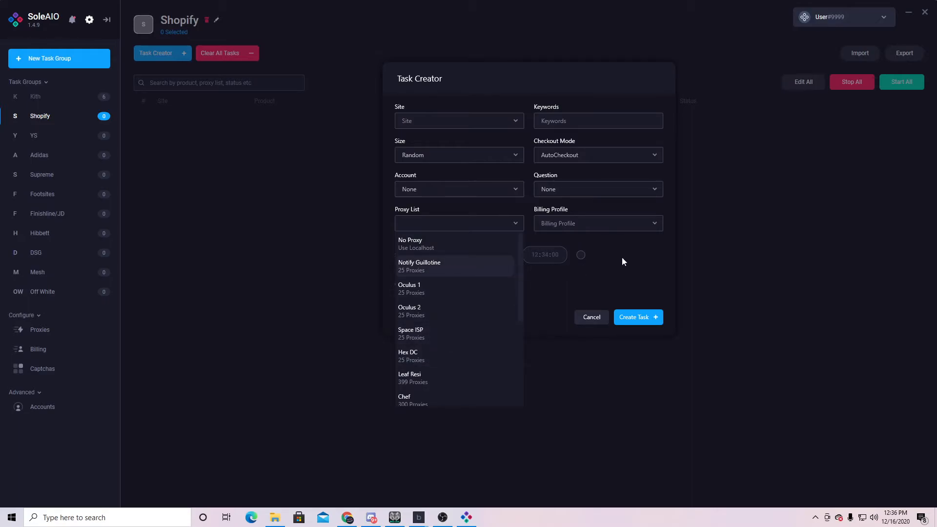
click(655, 264)
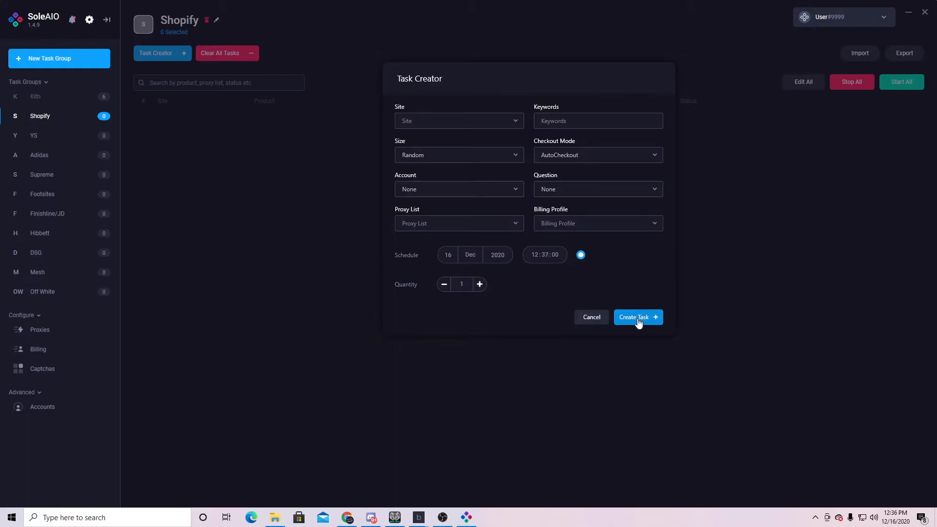
click(512, 231)
click(497, 240)
- Choose A Ma Maniere as the site and dismiss the missing-profile warning on creation
click(502, 189)
click(510, 176)
click(512, 120)
click(469, 151)
click(641, 317)
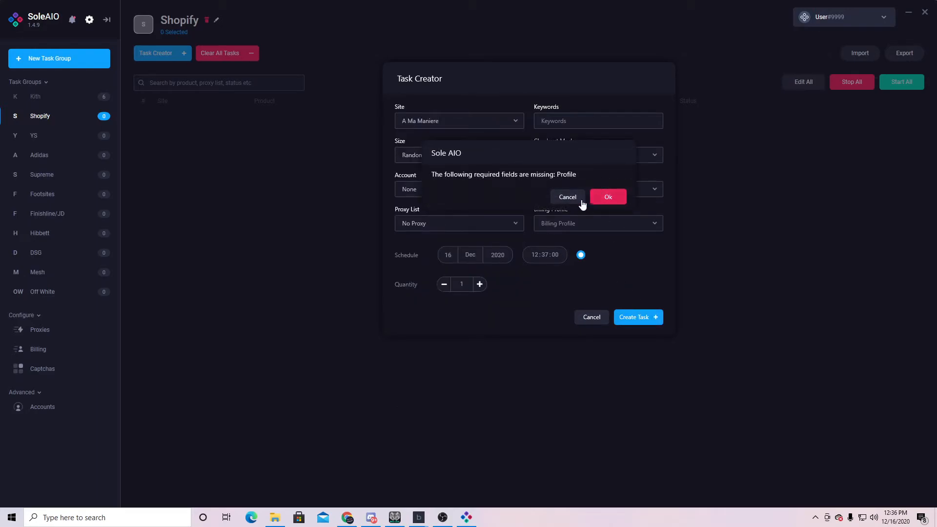
click(555, 196)
- Select US Test Profile for billing, enter keyword 'fds', and create the task
click(577, 227)
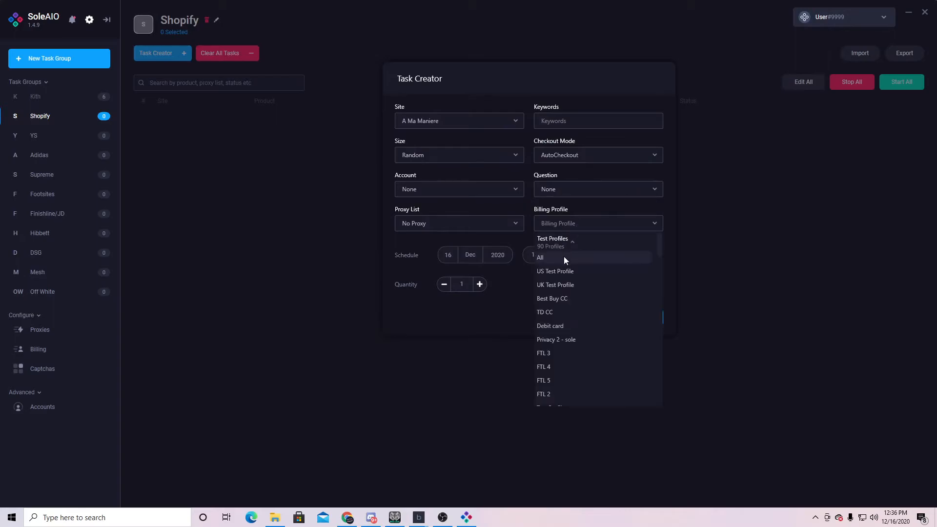
click(572, 271)
click(565, 120)
text(fds)
click(636, 318)
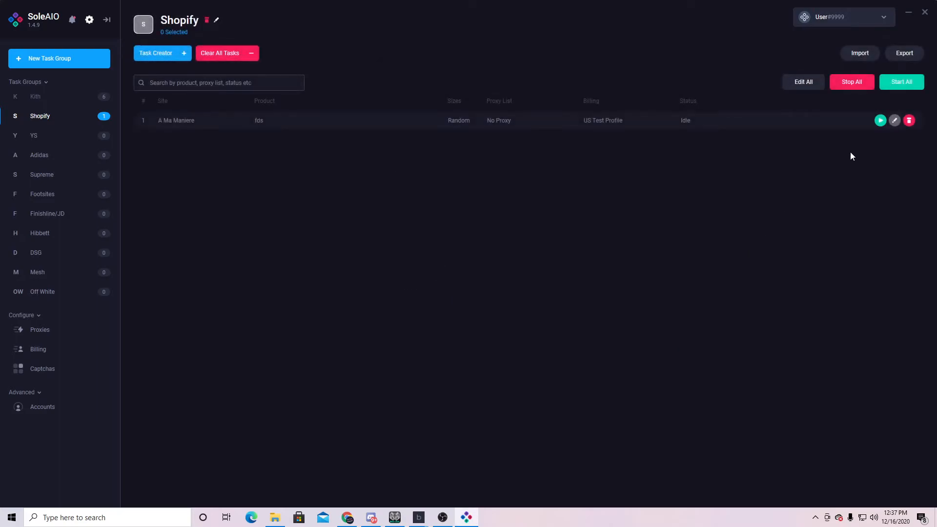
- Start and stop the A Ma Maniere task, view its edit settings, then switch to YS
click(880, 123)
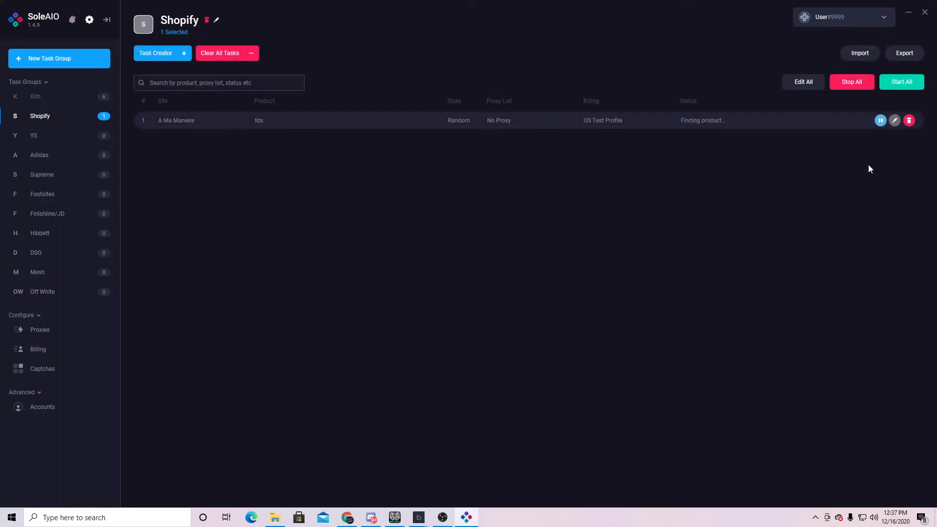
click(881, 120)
click(894, 120)
click(882, 121)
click(86, 136)
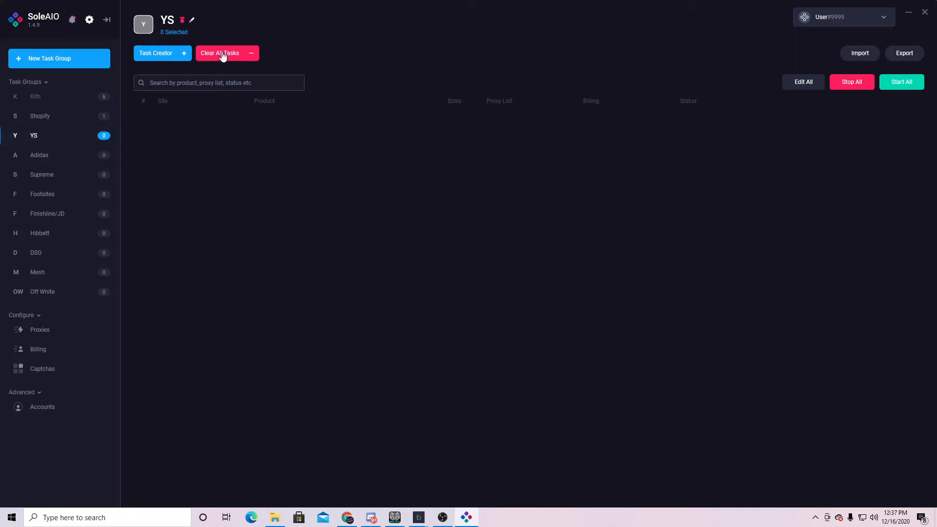
- In the YS Task Creator choose Random size and keep Splash mode, then go to Adidas
click(161, 52)
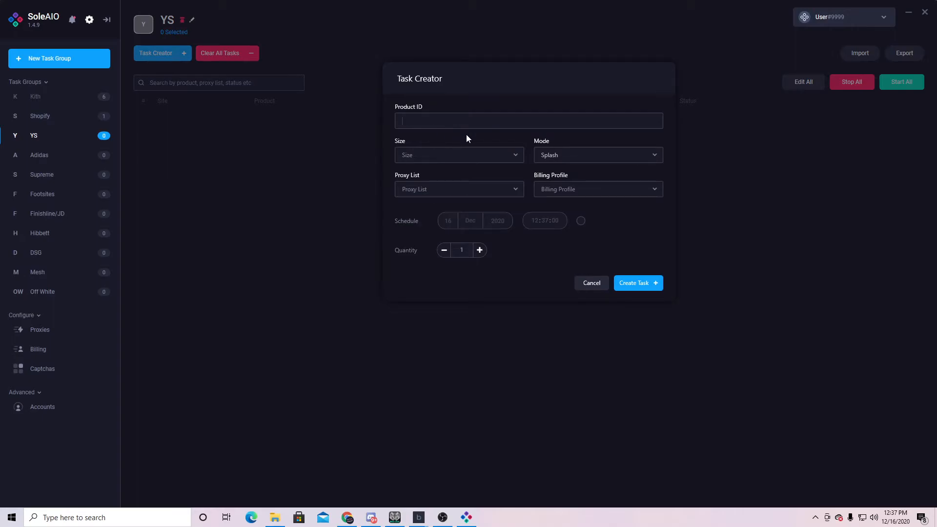
click(517, 155)
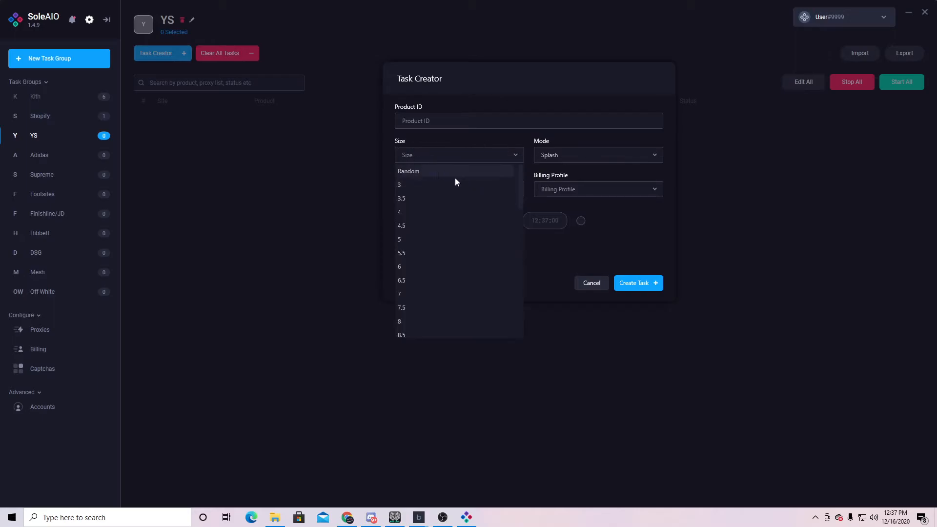
click(592, 161)
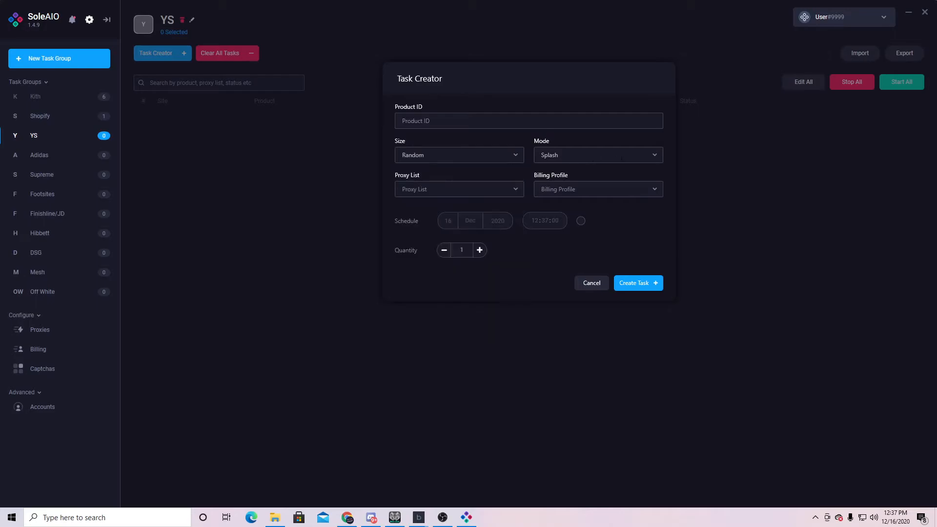
click(653, 160)
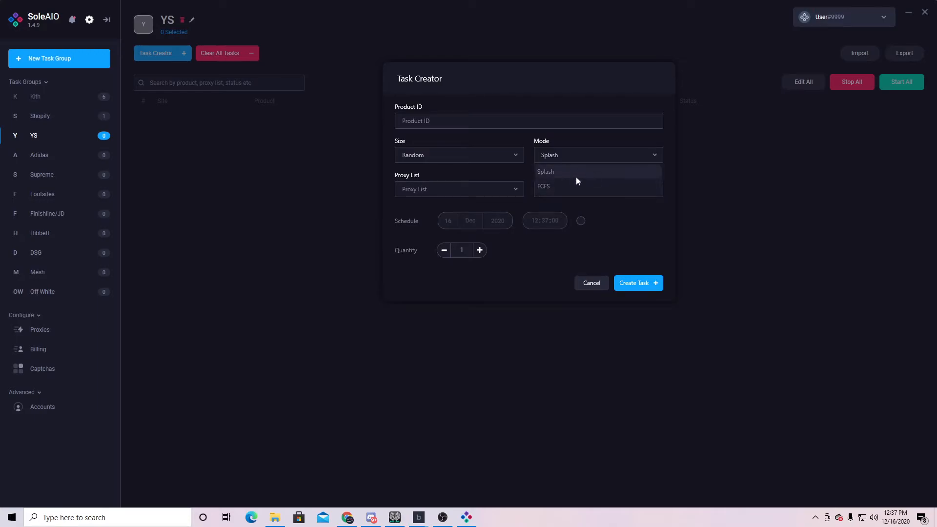
click(560, 173)
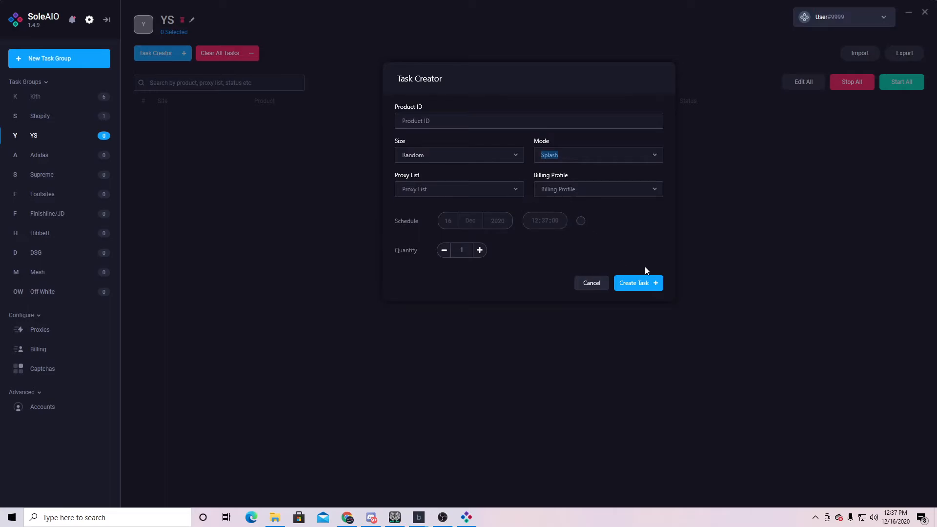
click(103, 153)
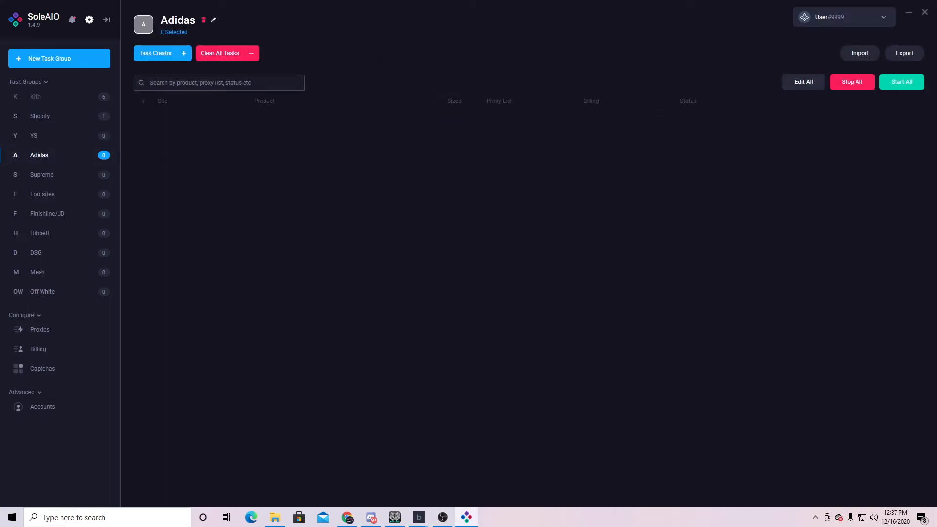
- Check the Adidas form's Product ID, URL and Mode fields, cancel it, and move to Supreme
click(183, 54)
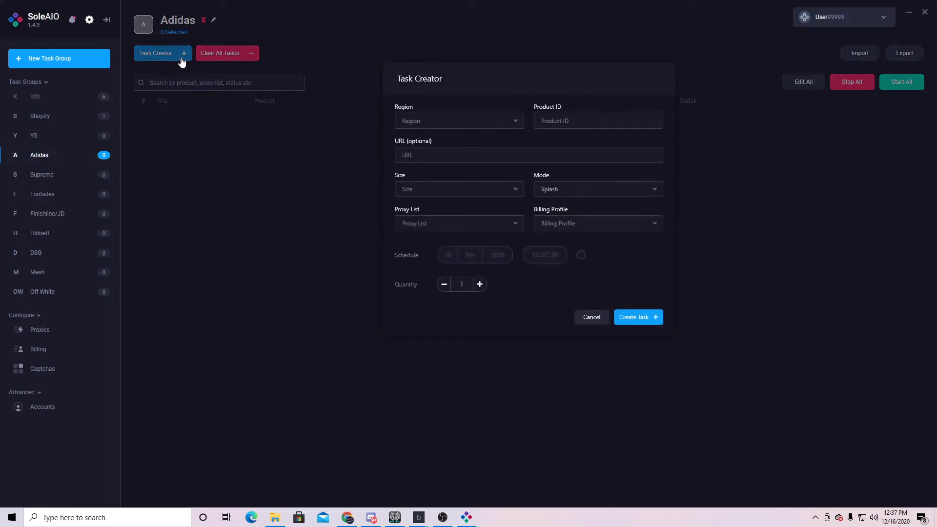
click(581, 121)
click(443, 154)
click(542, 190)
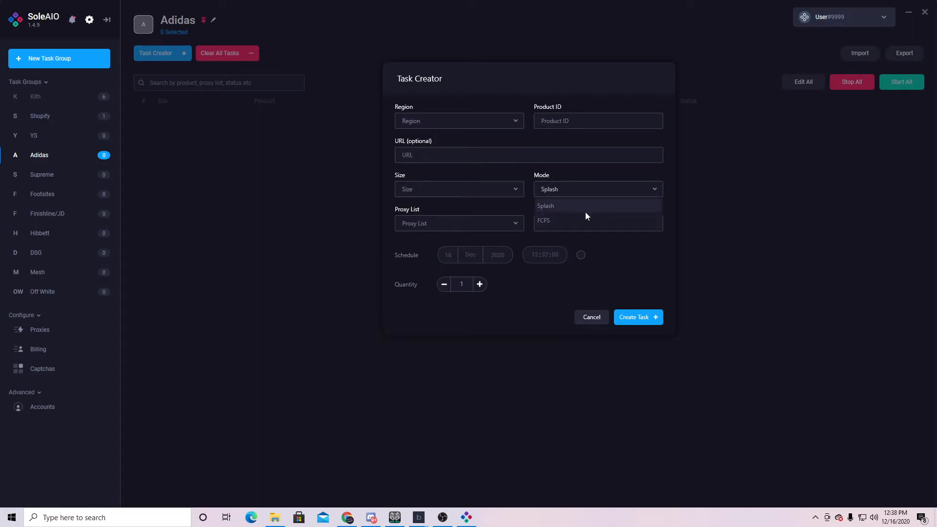
click(599, 315)
click(579, 318)
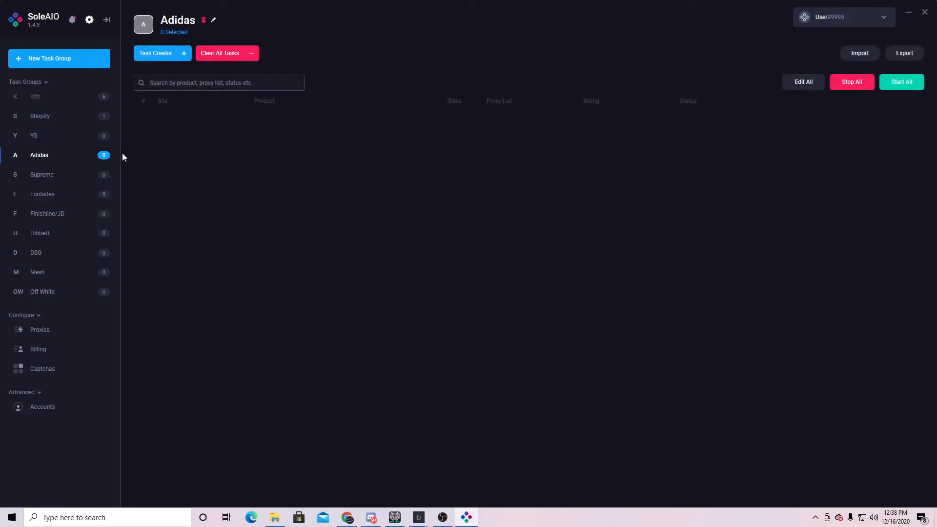
click(80, 175)
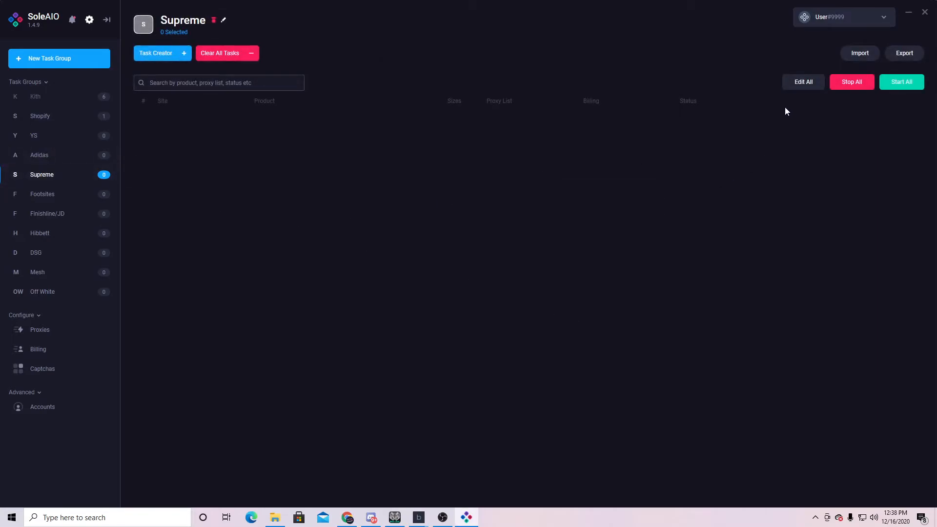
- Look over the Supreme form's Category and Color fields, keeping Mode on Restocks
click(170, 55)
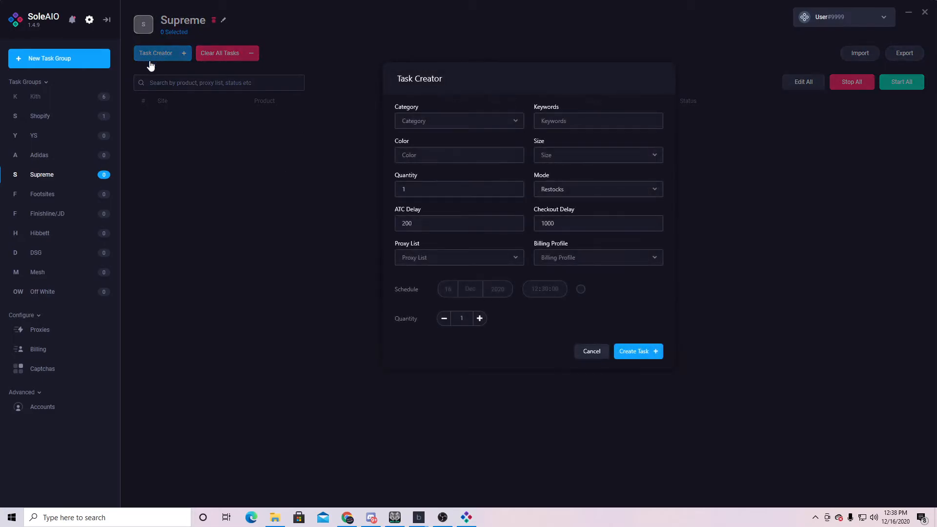
click(514, 122)
click(514, 122)
click(484, 155)
click(579, 190)
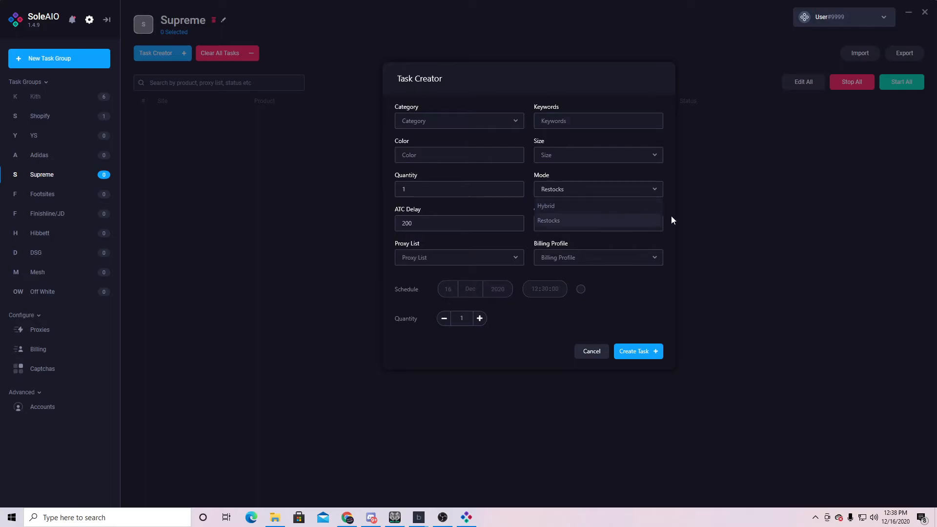
click(634, 247)
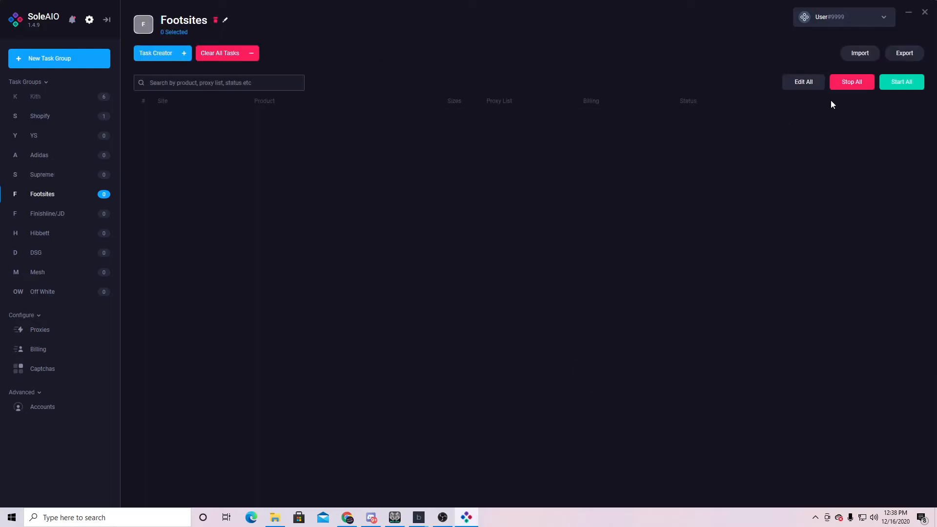
- In the Footsites Task Creator choose Footlocker US as the site and keep Card checkout
click(169, 54)
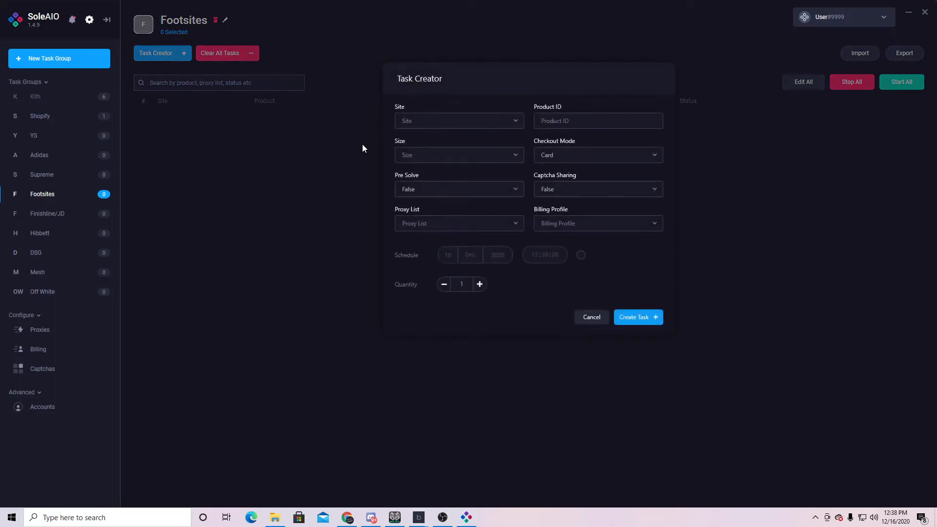
click(517, 122)
click(439, 181)
click(535, 121)
click(612, 160)
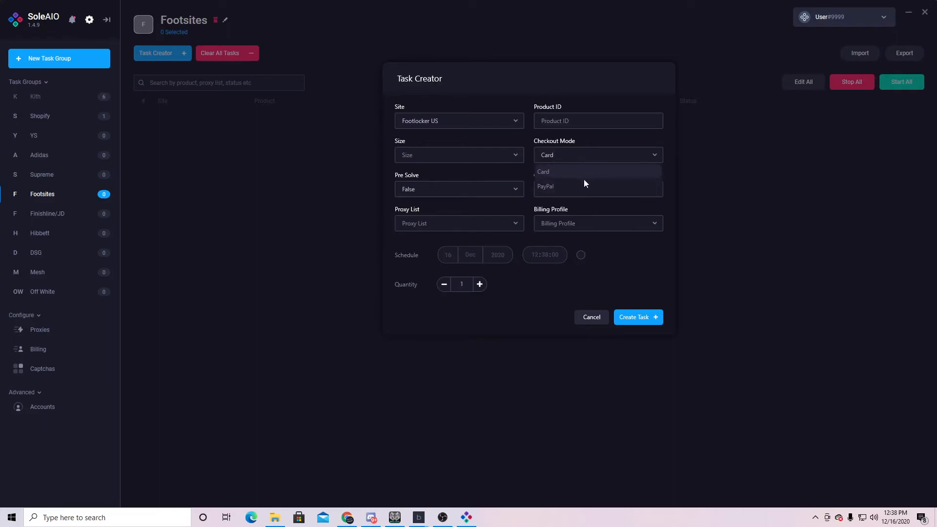
click(660, 157)
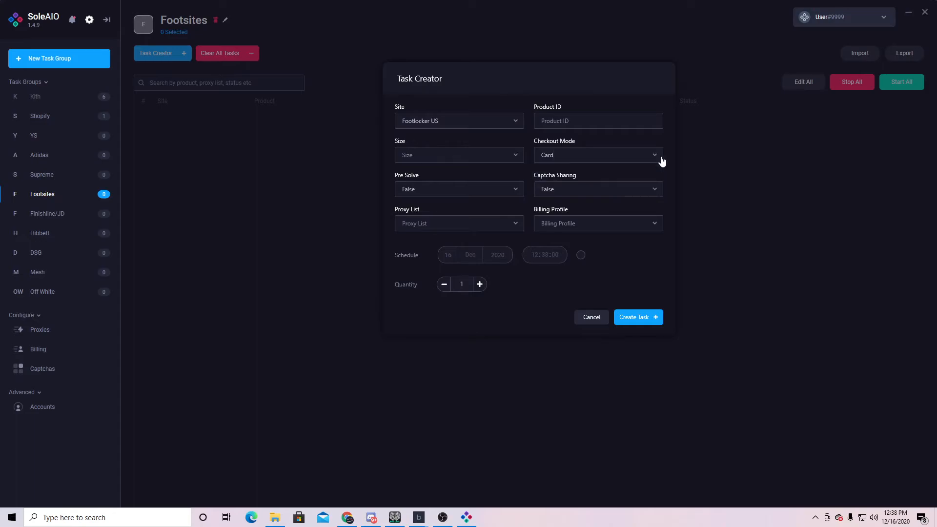
- Leave Pre Solve False, set Captcha Sharing True, cancel the form, and go to Finishline/JD
click(518, 201)
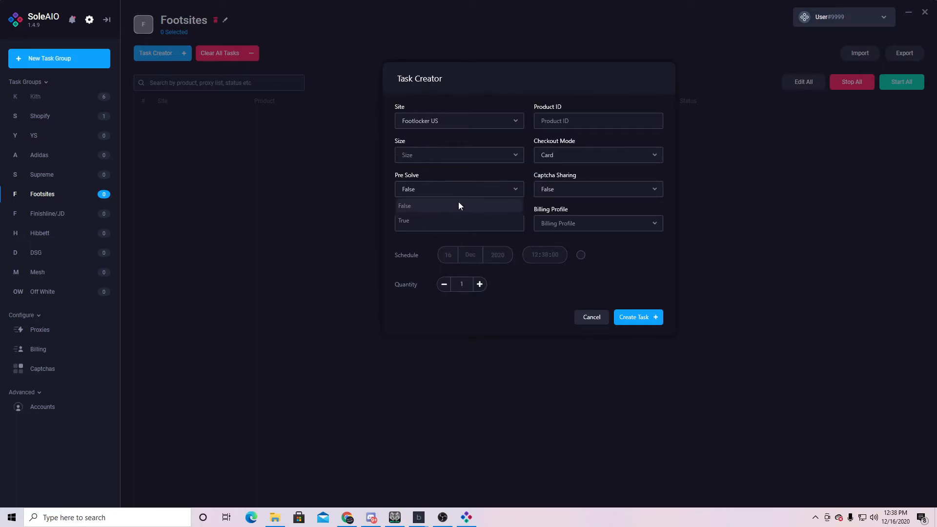
click(518, 187)
click(657, 195)
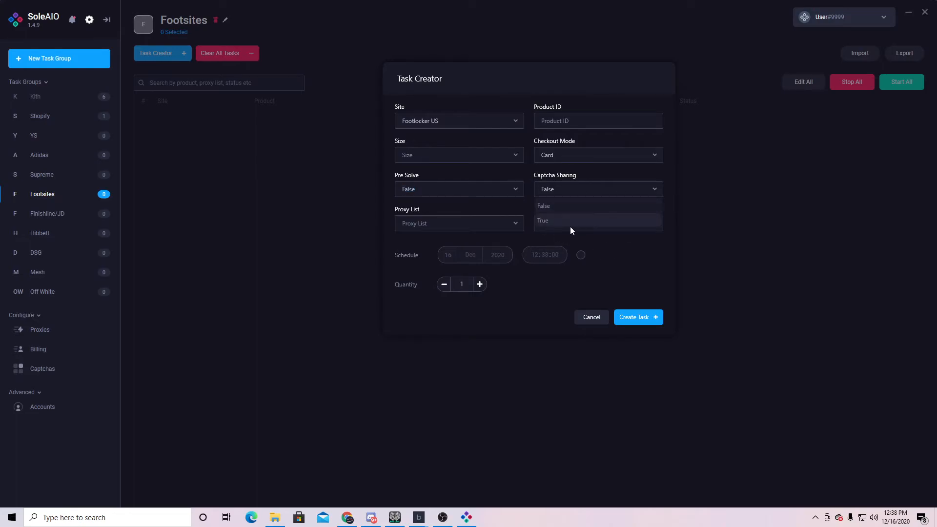
click(558, 222)
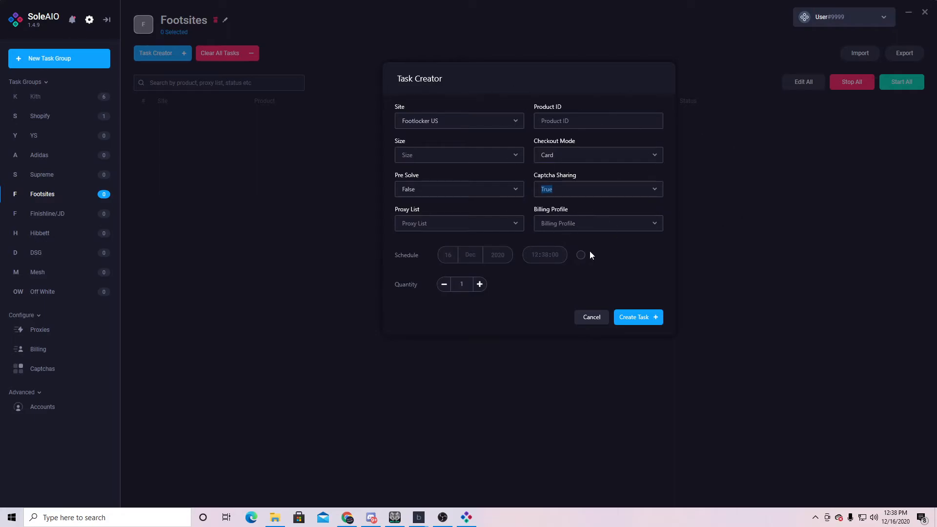
click(588, 317)
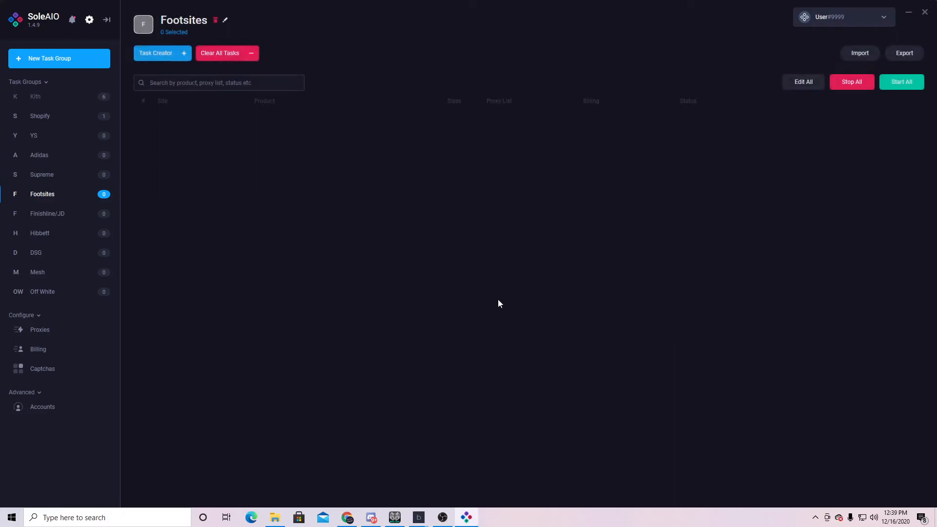
click(86, 215)
- Inspect the Finishline/JD form's Site and Product ID fields, cancel it, and switch to Hibbett
click(170, 56)
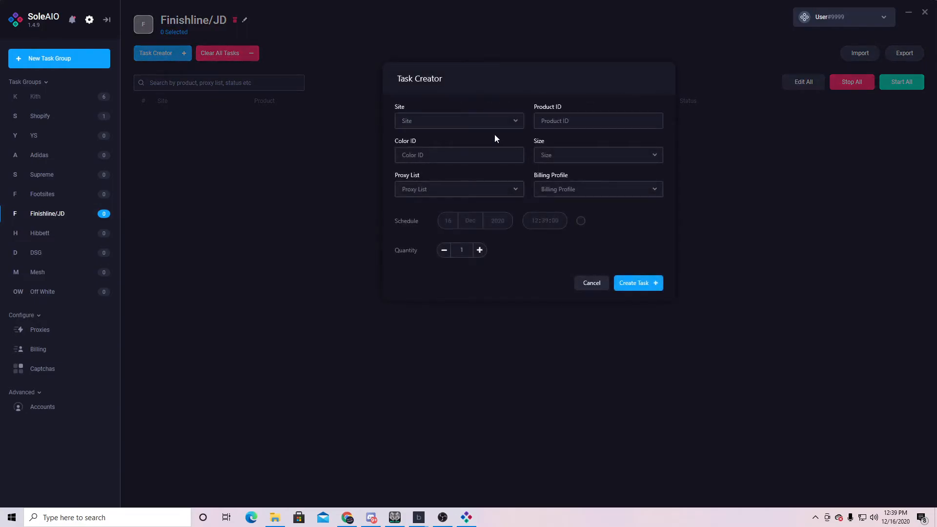
click(512, 121)
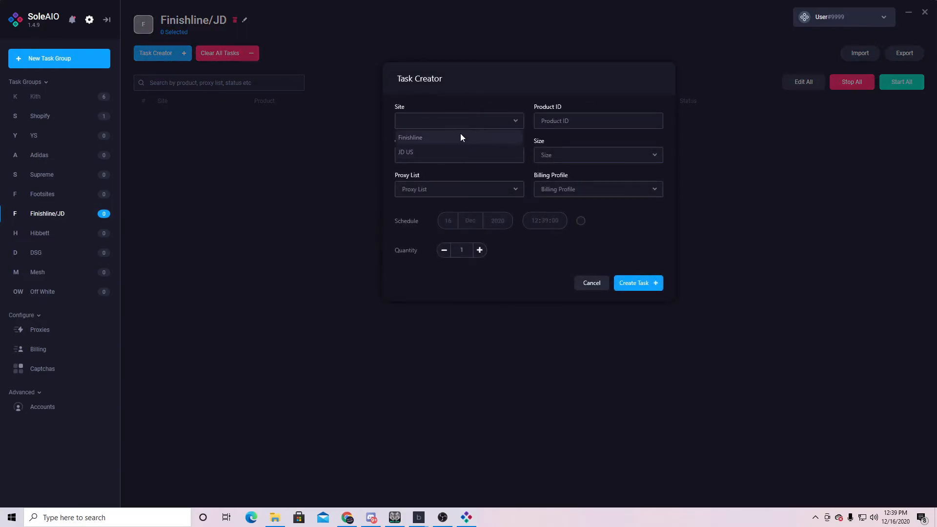
click(566, 121)
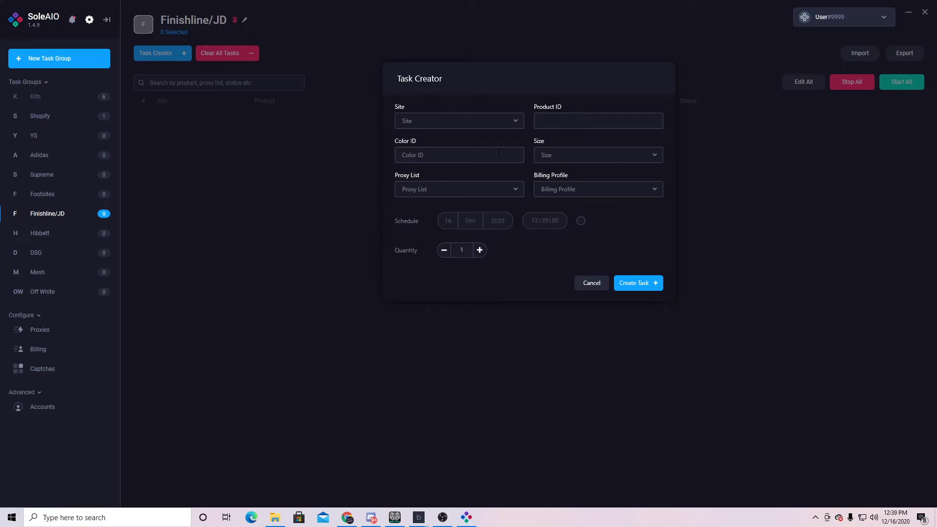
click(585, 120)
click(592, 284)
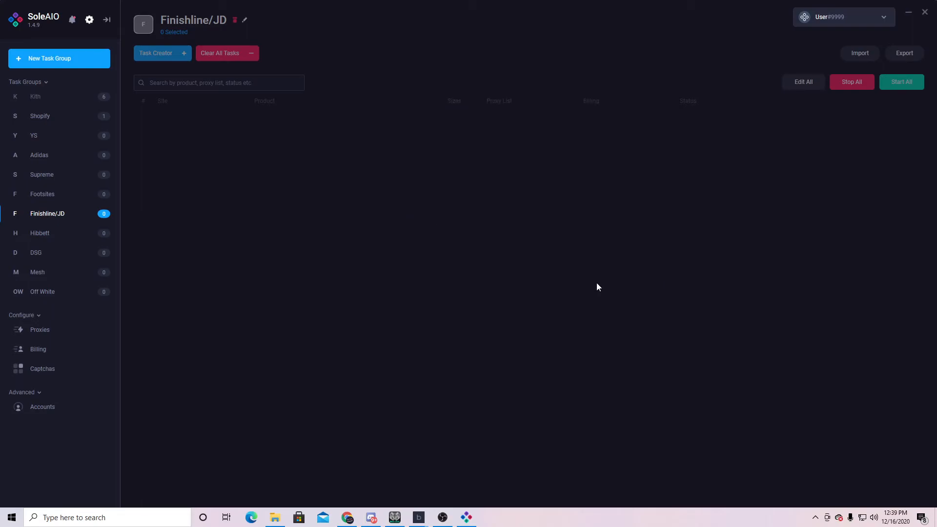
click(55, 236)
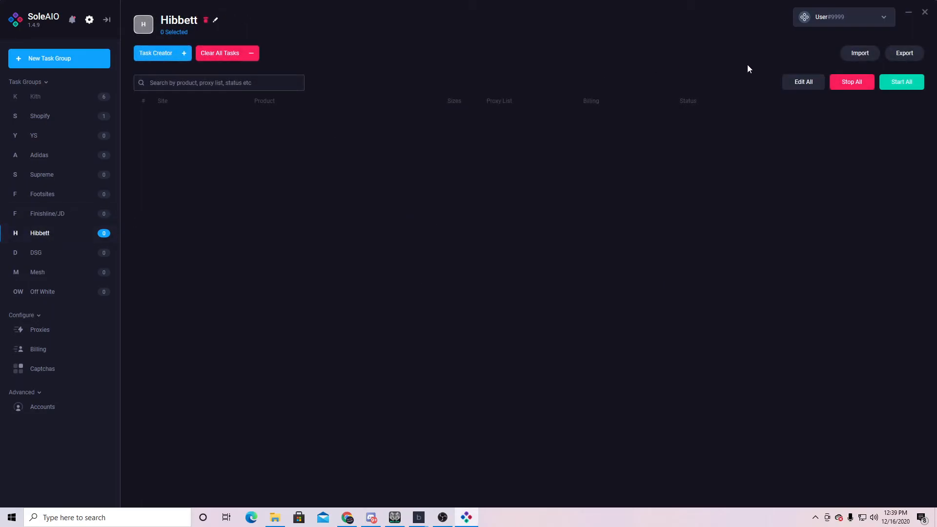
- Open the Hibbett form's Product ID field, drop it, and pass through DSG to Mesh
click(178, 58)
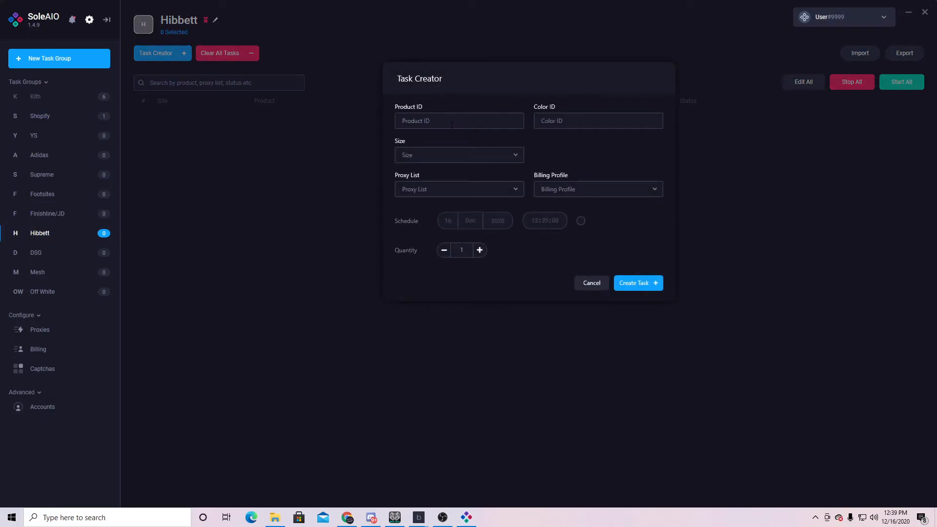
click(514, 122)
click(93, 258)
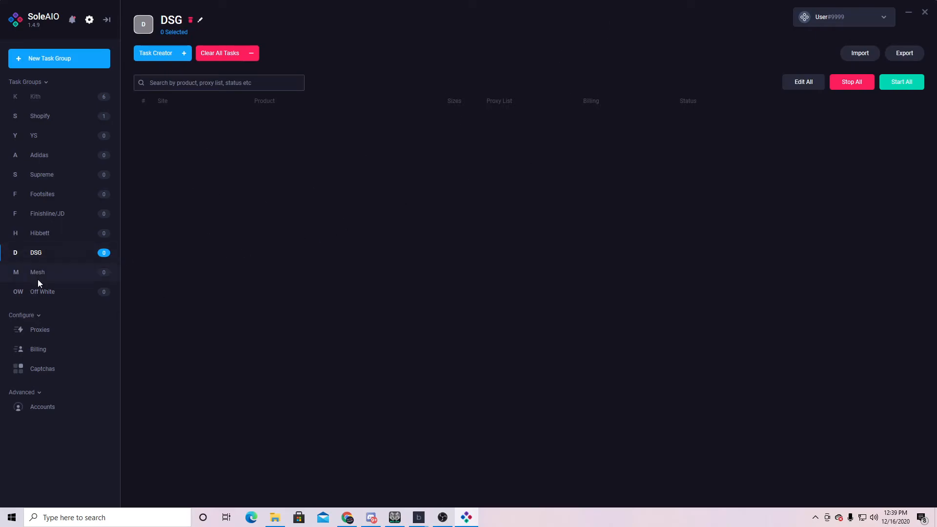
click(69, 278)
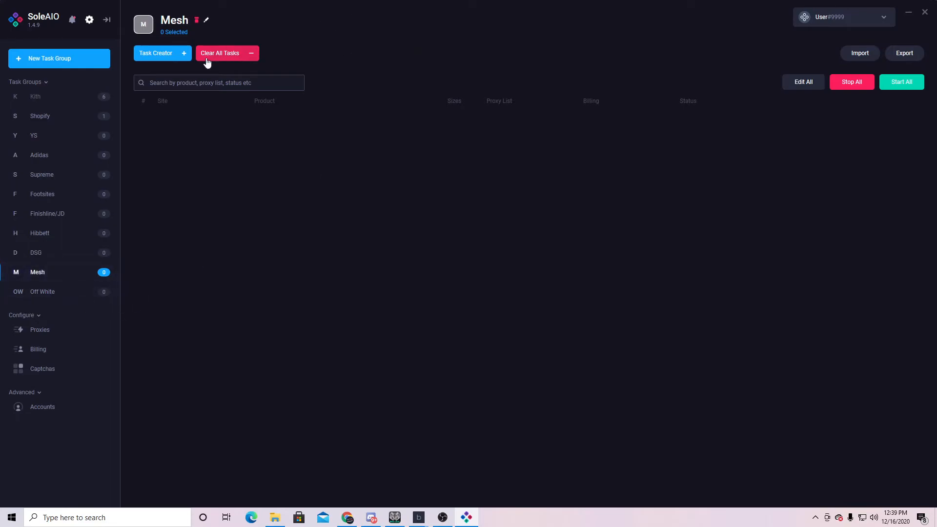
- In the Mesh Task Creator, browse the Site list, Product ID and Checkout Mode choices
click(178, 56)
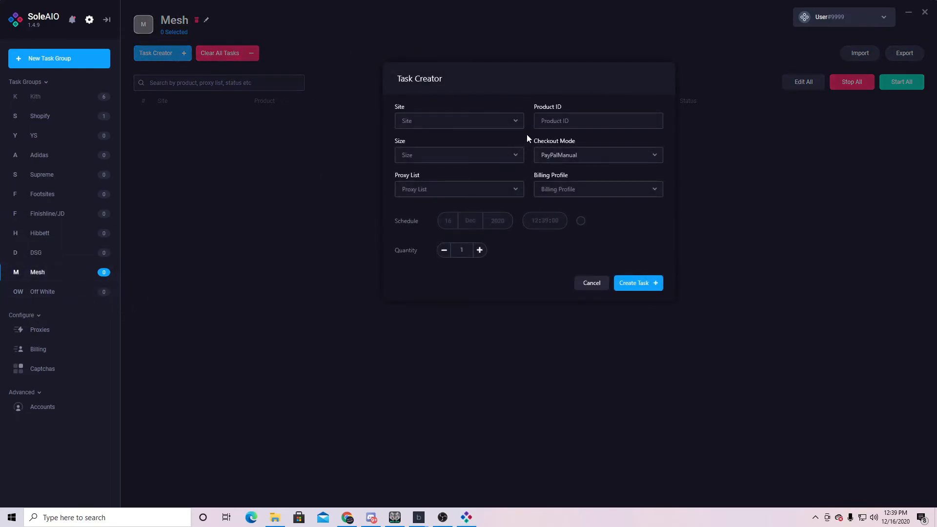
click(512, 126)
scroll(454, 205, down, 5)
click(576, 120)
click(584, 154)
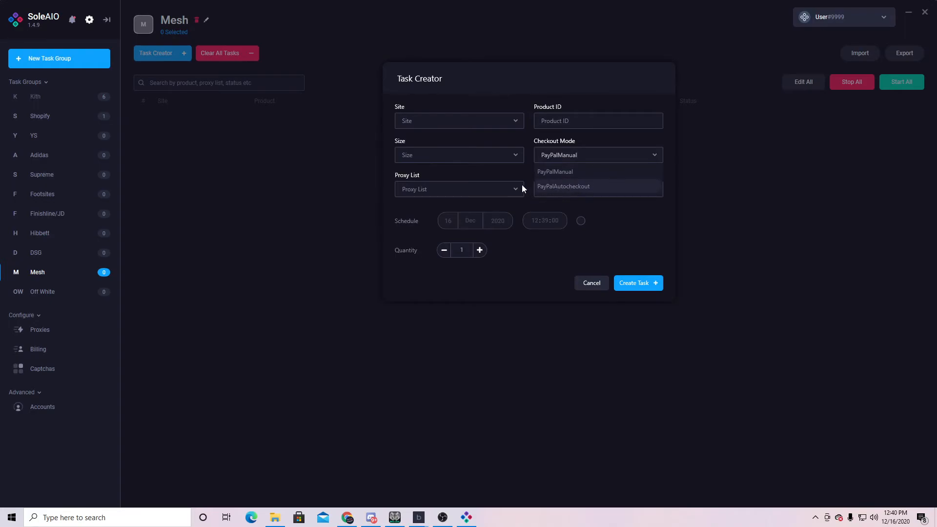
- Check the Off White form's sizes, Product ID and SMS Verification, leaving it at None
click(43, 292)
click(152, 56)
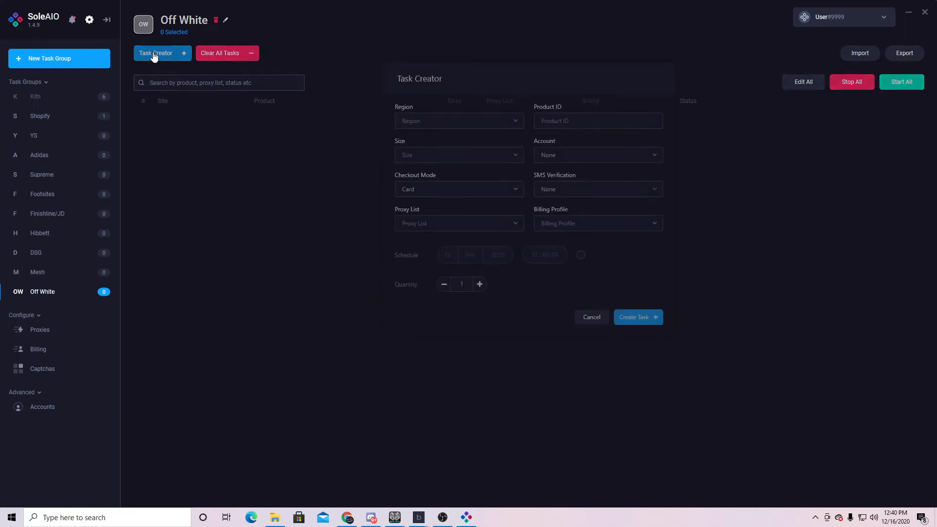
click(459, 167)
click(581, 86)
click(607, 123)
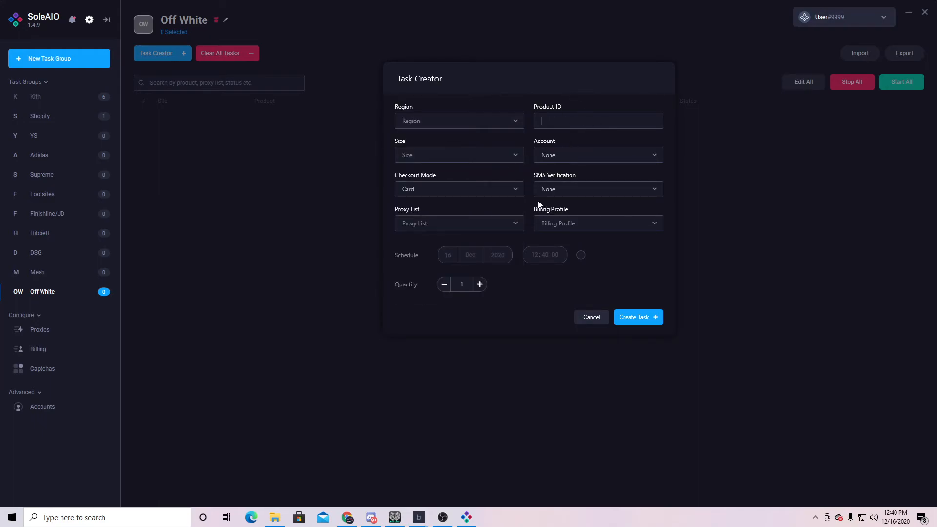
click(620, 190)
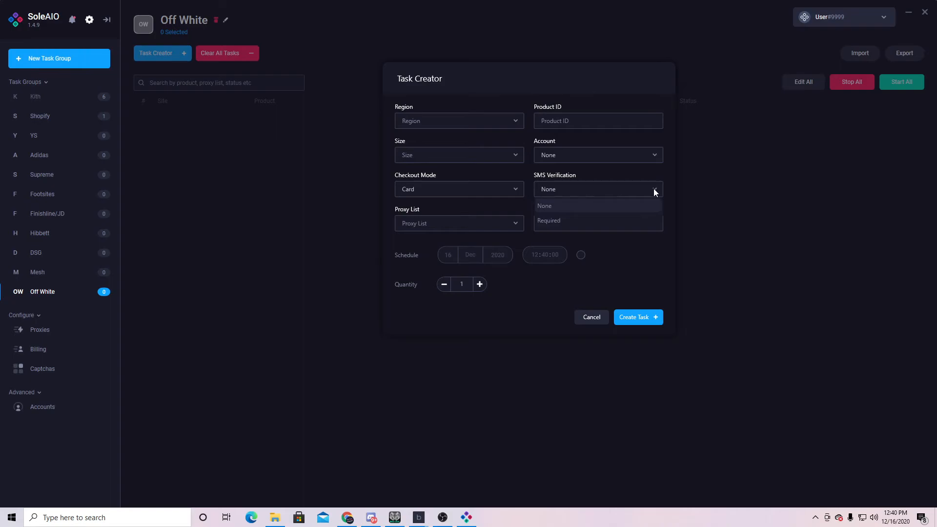
click(665, 180)
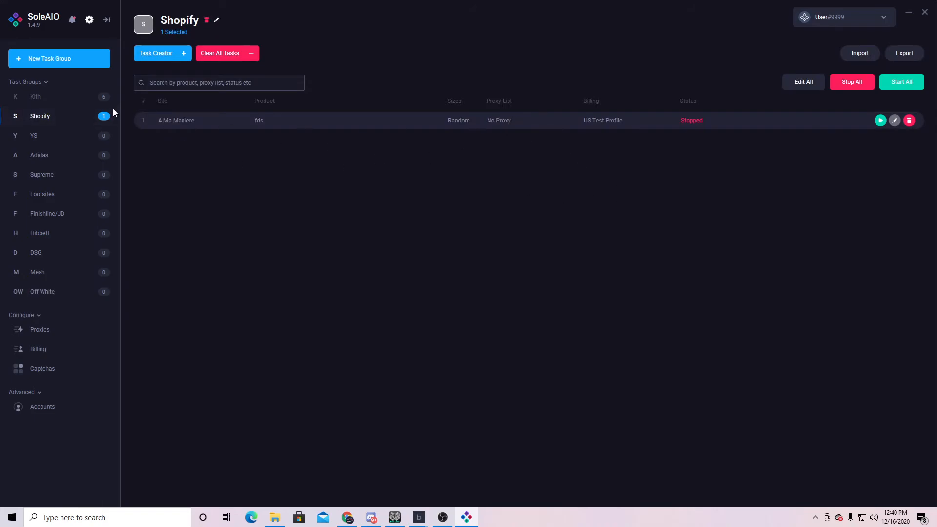
- Flip between the Shopify and YS groups, settling back on Shopify
click(52, 139)
click(51, 117)
click(61, 135)
click(68, 124)
- Step through the empty YS, Adidas, Supreme, Footsites, Finishline/JD, Hibbett, DSG, Mesh and Off White groups
click(64, 138)
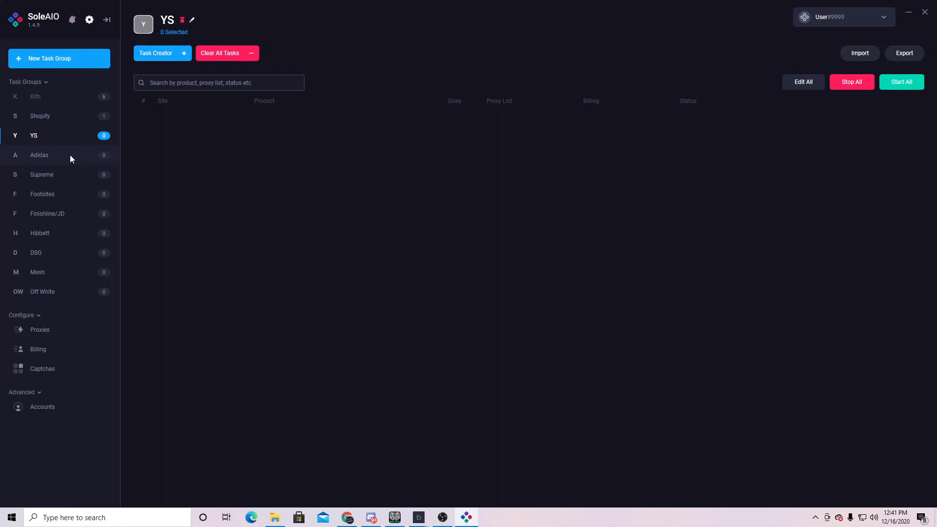
click(71, 159)
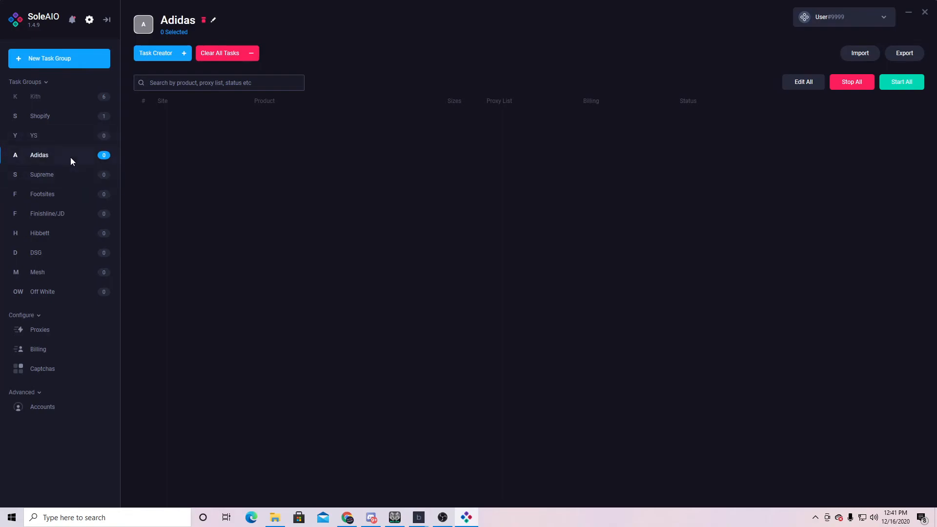
click(84, 182)
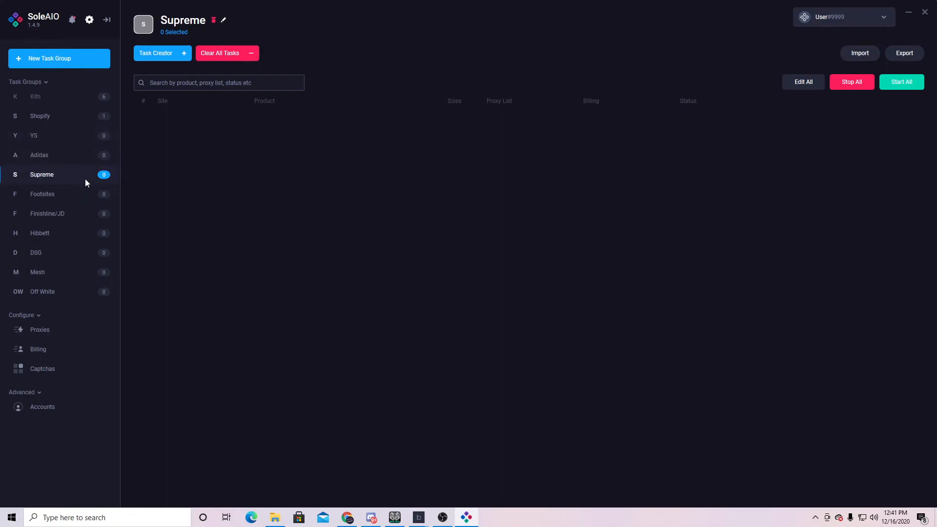
click(77, 199)
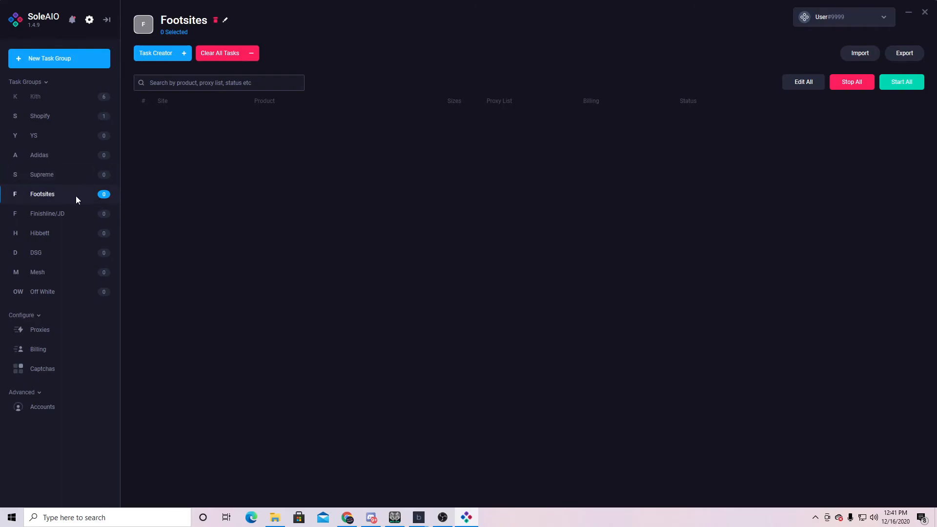
click(77, 217)
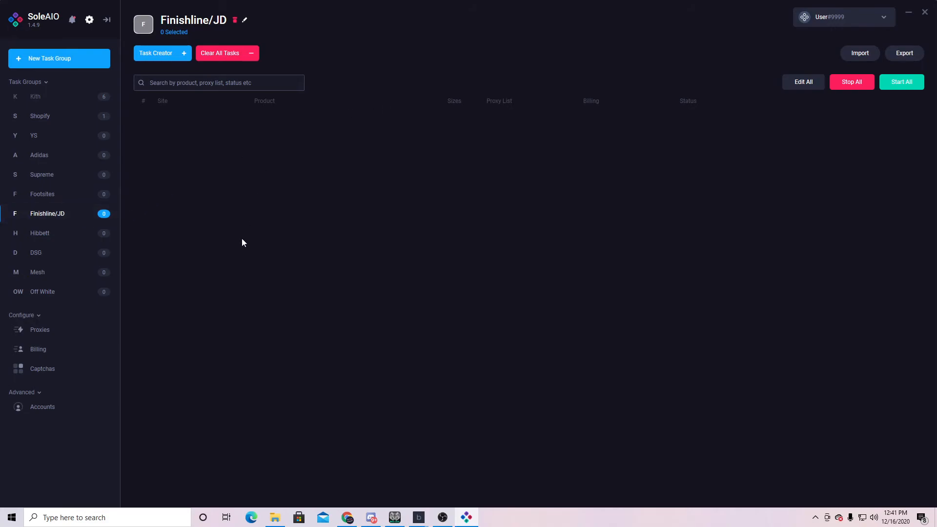
click(80, 238)
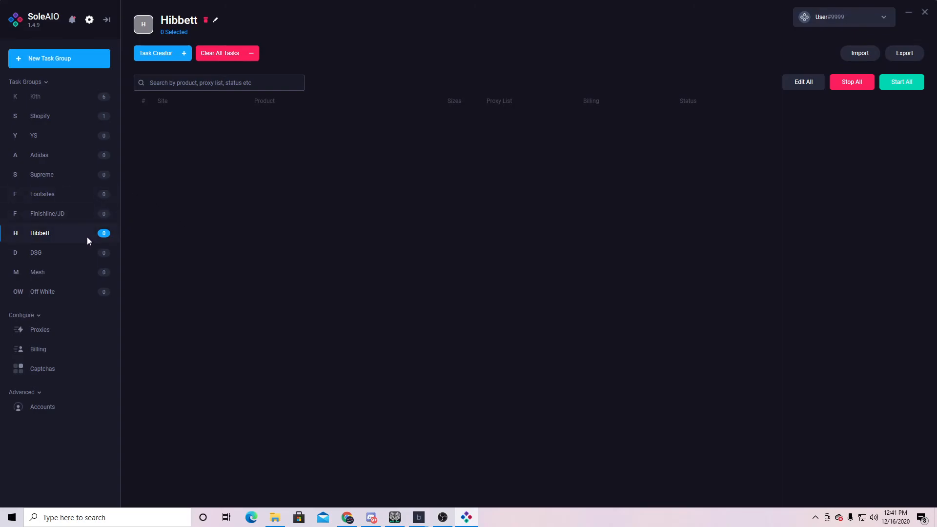
click(89, 252)
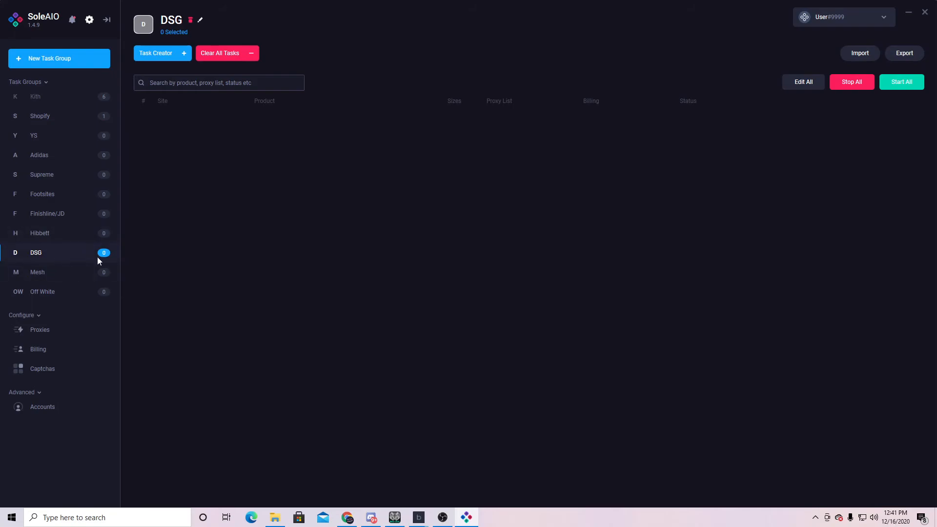
click(37, 274)
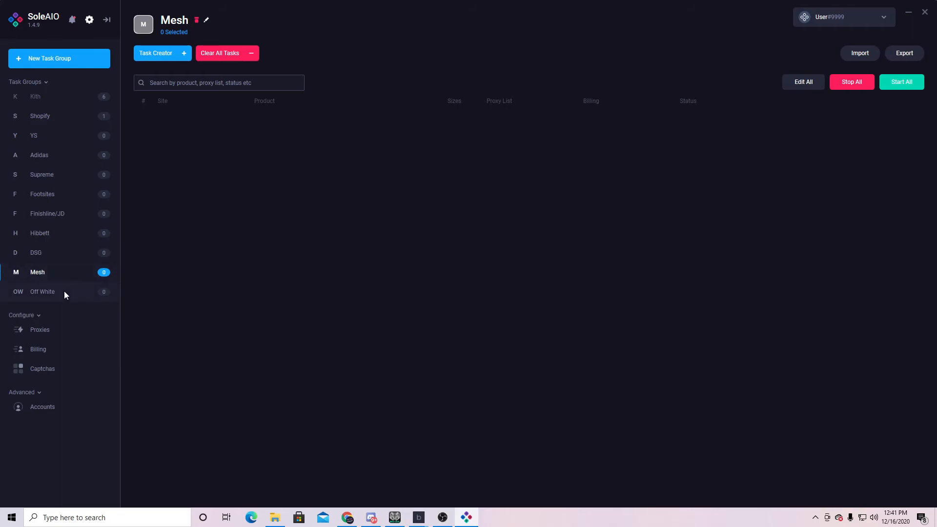
click(65, 293)
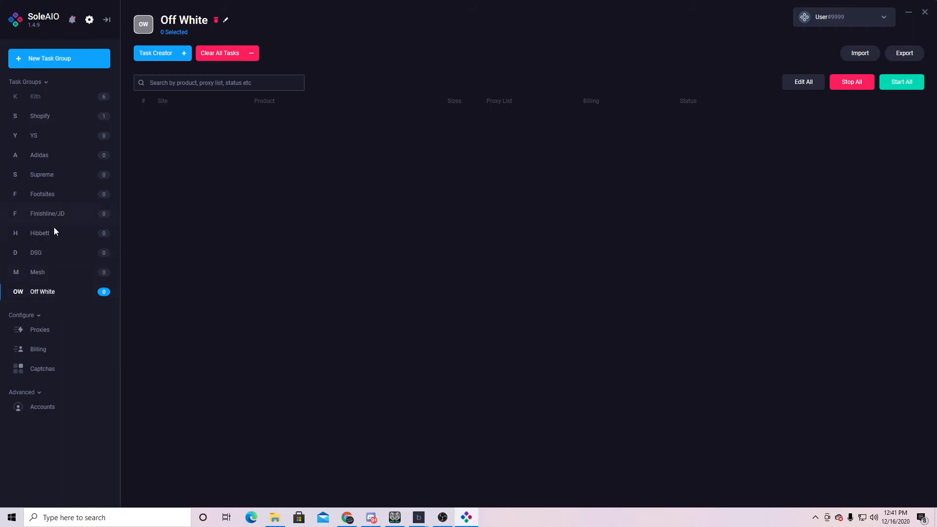
- Show the six Kith tasks and set the monitor delay to 10000 ms in the Delays window
click(57, 98)
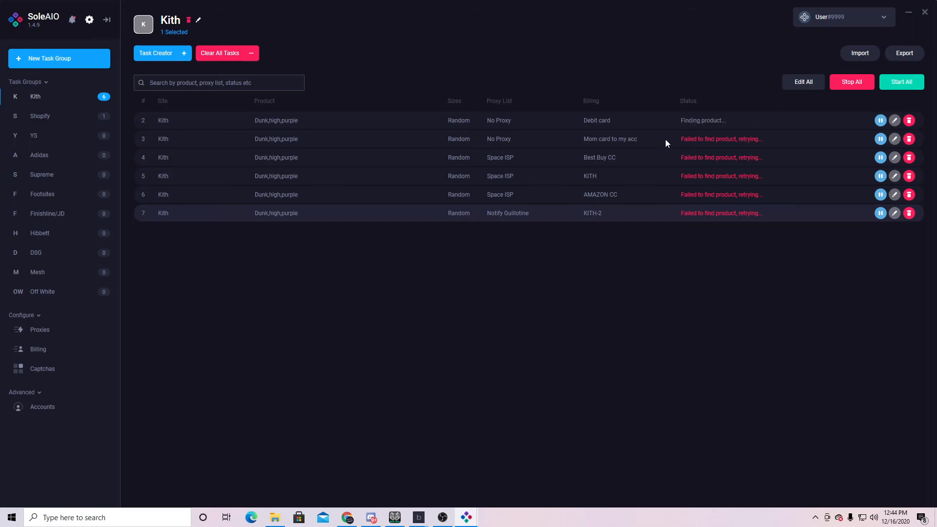
key(alt+Tab)
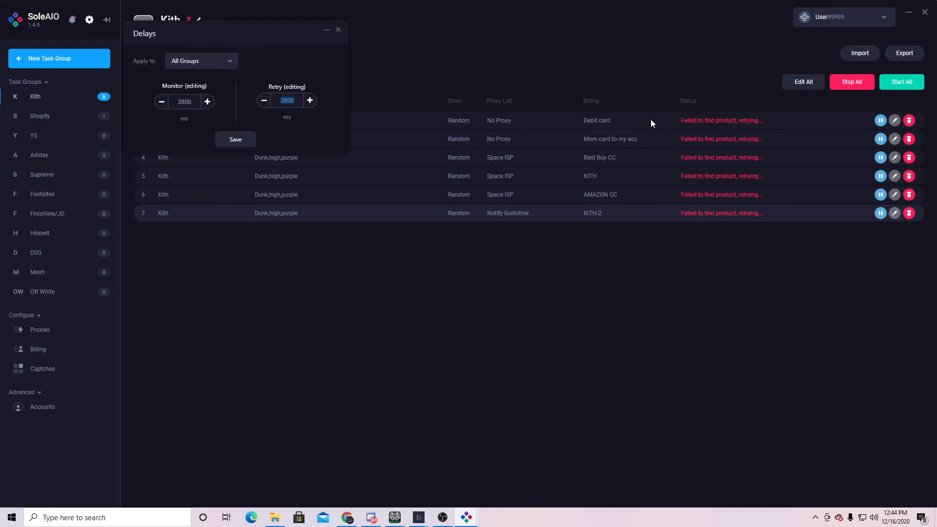
double_click(180, 100)
text(10000)
double_click(292, 101)
text(10000)
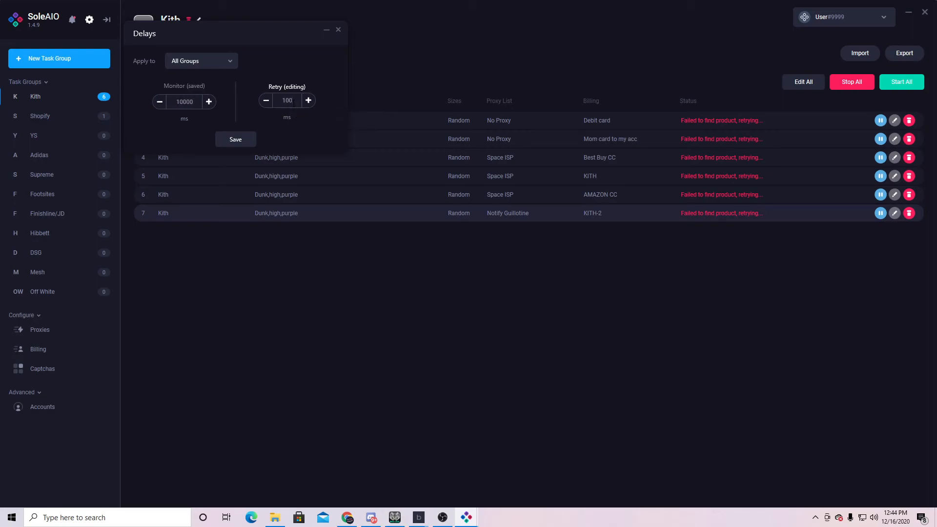
drag(277, 34, 298, 28)
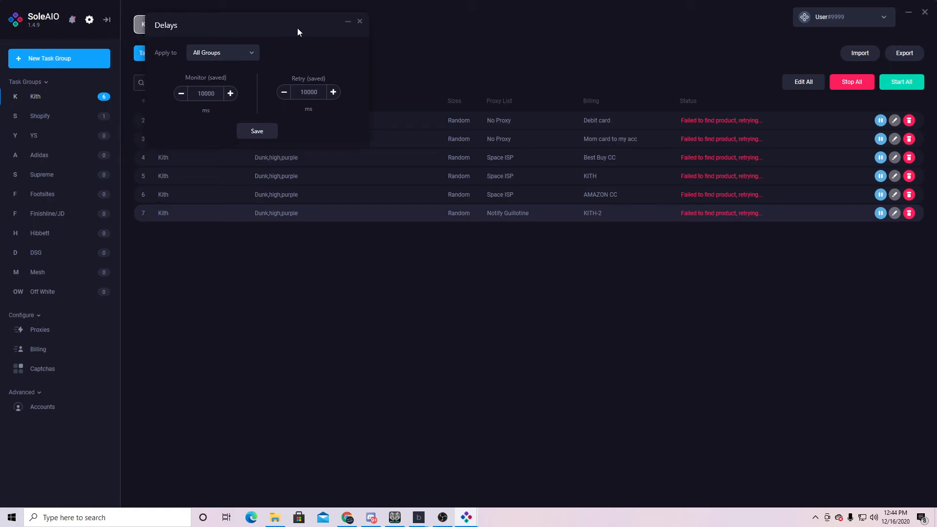
double_click(308, 92)
click(272, 131)
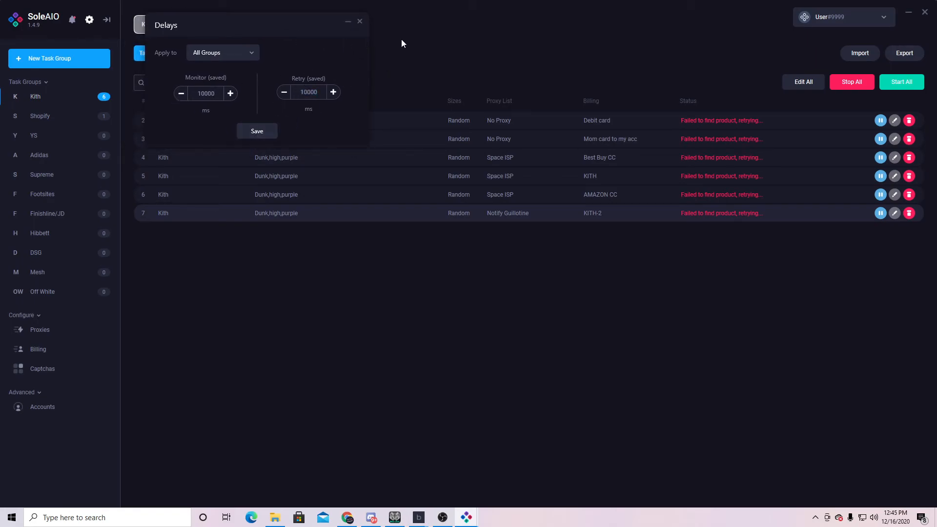
click(361, 20)
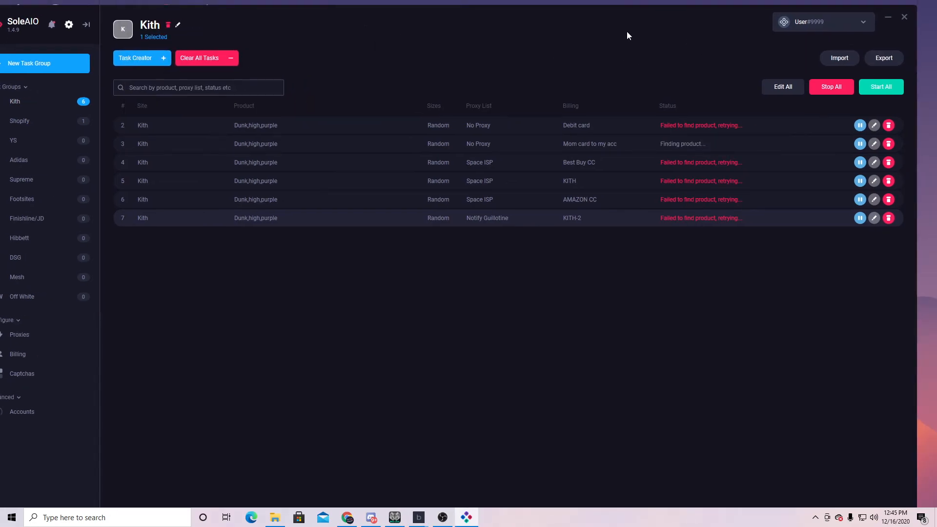
- Reopen the delay settings with Ctrl+D and save both monitor and retry delays at 6000 ms
drag(638, 26, 653, 28)
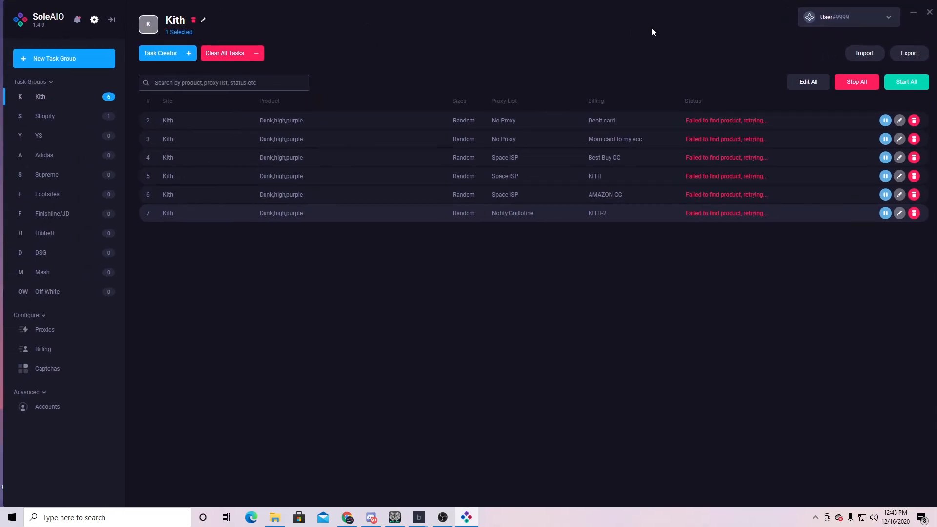
key(ctrl+d)
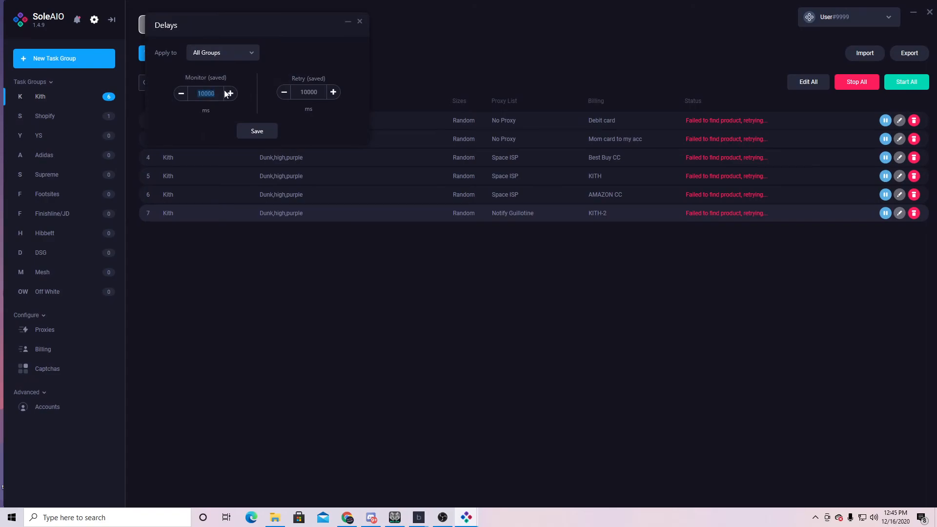
text(6000)
text(6000)
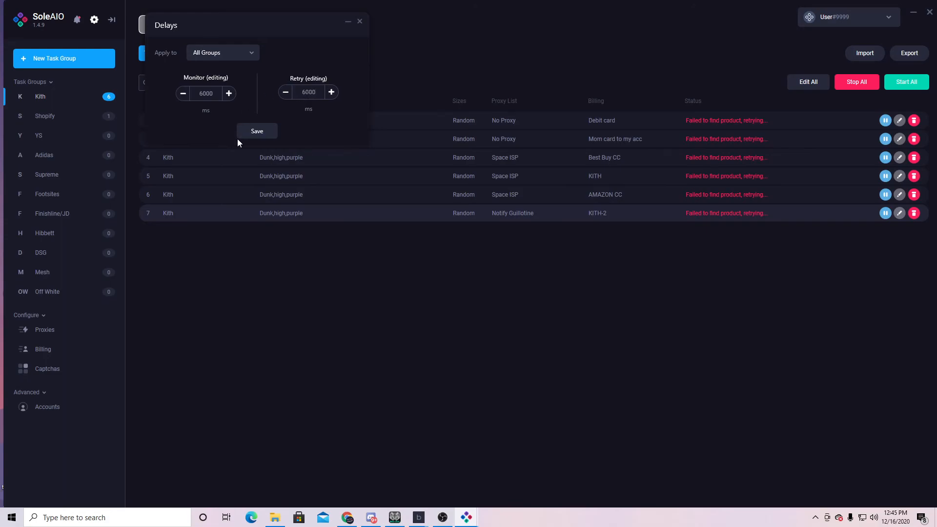
click(262, 131)
drag(353, 28, 372, 67)
- Change both the monitor and retry delays to 2800 ms and save
double_click(269, 140)
text(2800)
double_click(367, 135)
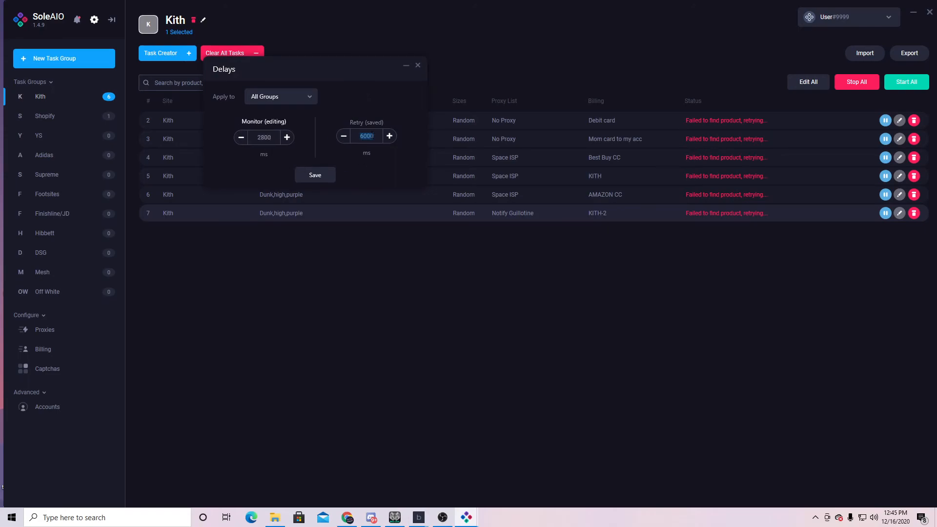
text(2800)
click(315, 174)
drag(358, 73, 215, 251)
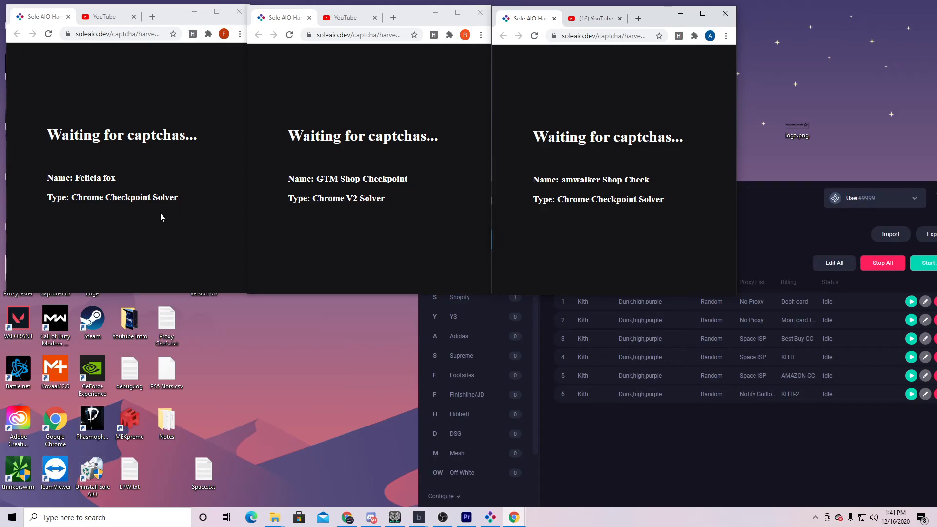
- Line up the three Checkpoint harvester windows across the top, then shift SoleAIO left and select the first Kith task
drag(392, 7, 784, 38)
drag(660, 19, 414, 17)
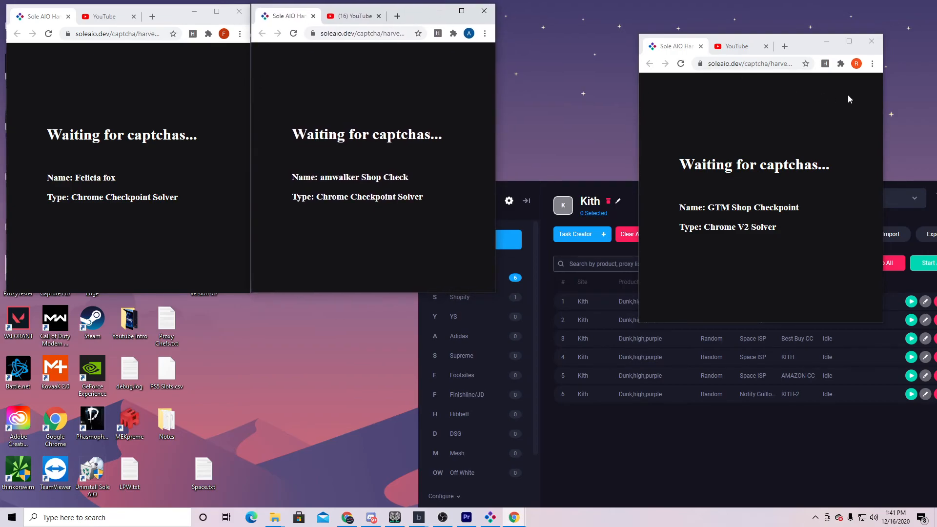
drag(807, 51, 668, 21)
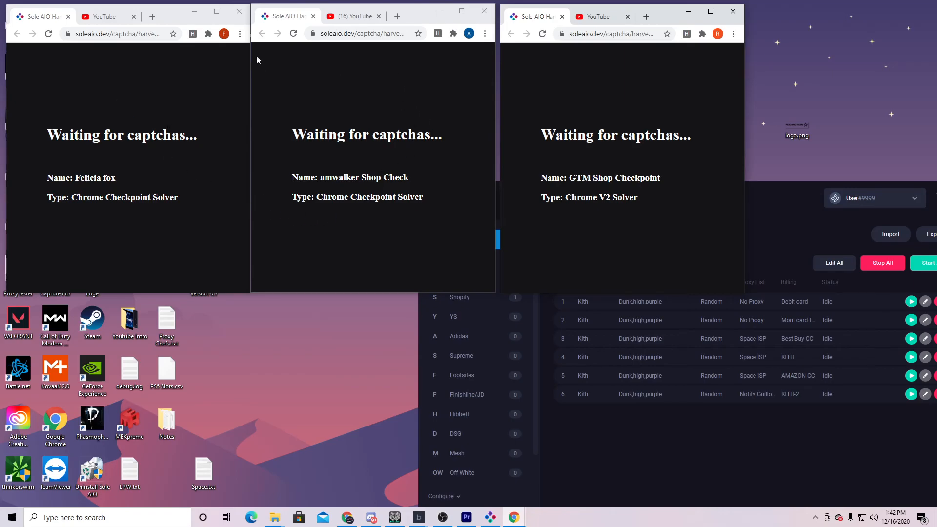
drag(787, 195, 744, 194)
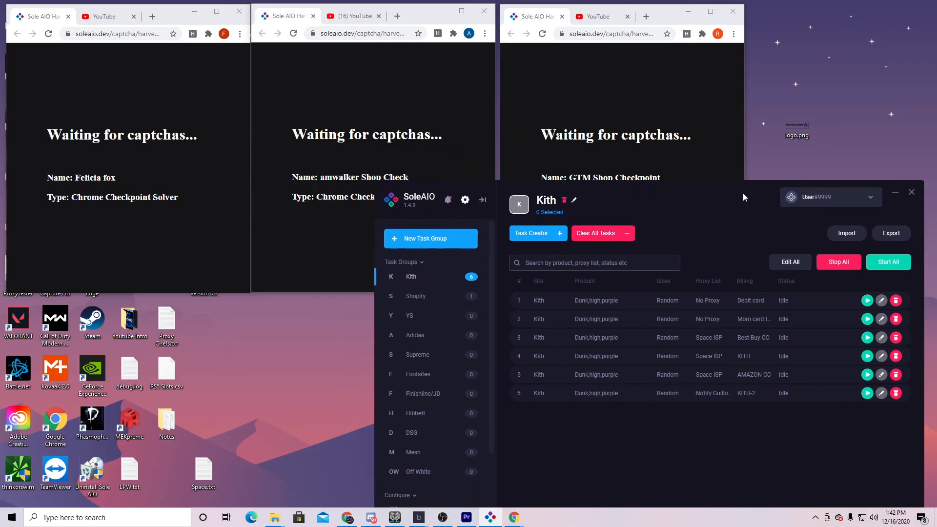
click(783, 305)
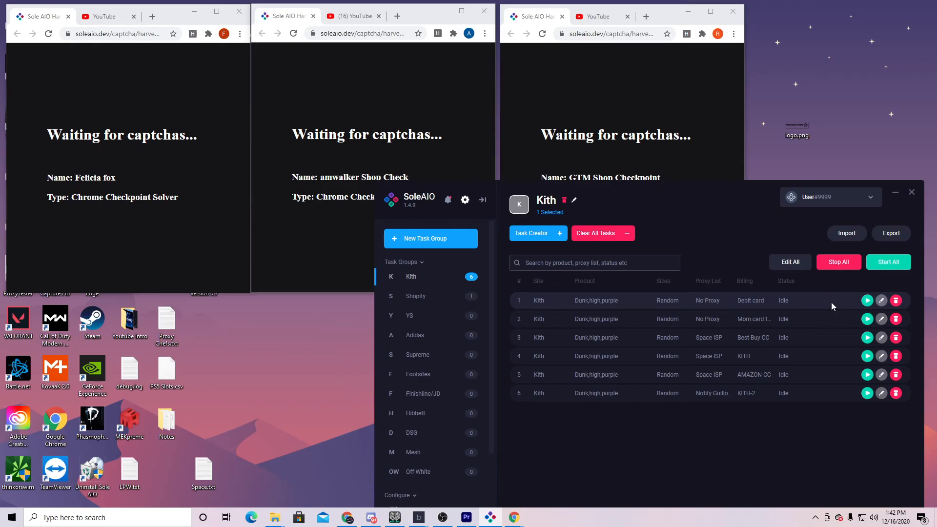